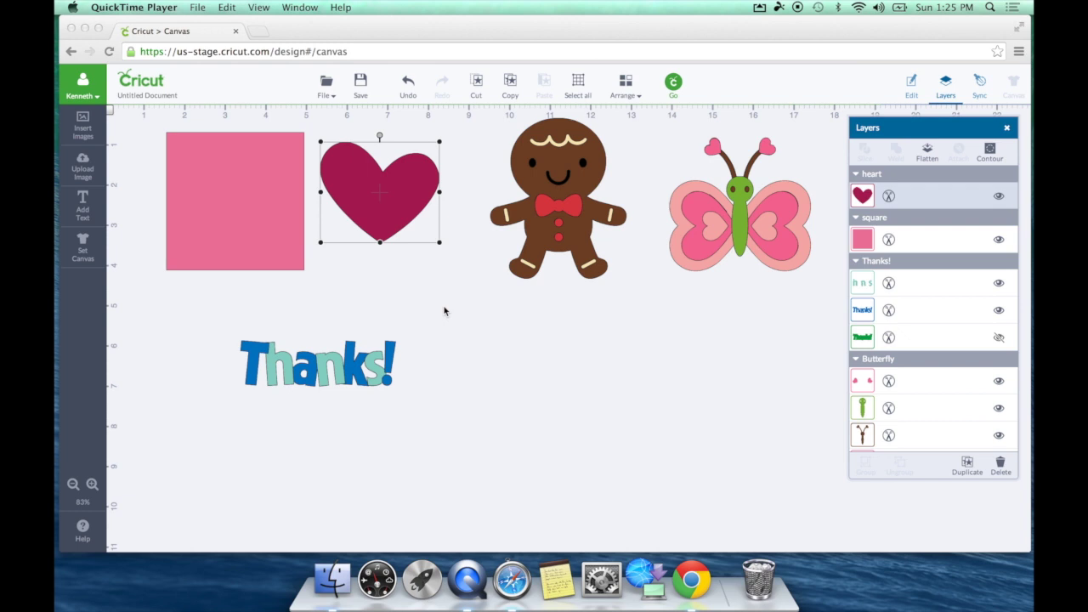
Move the dark red heart onto the pink square so it sits centred inside it
click(253, 233)
click(253, 234)
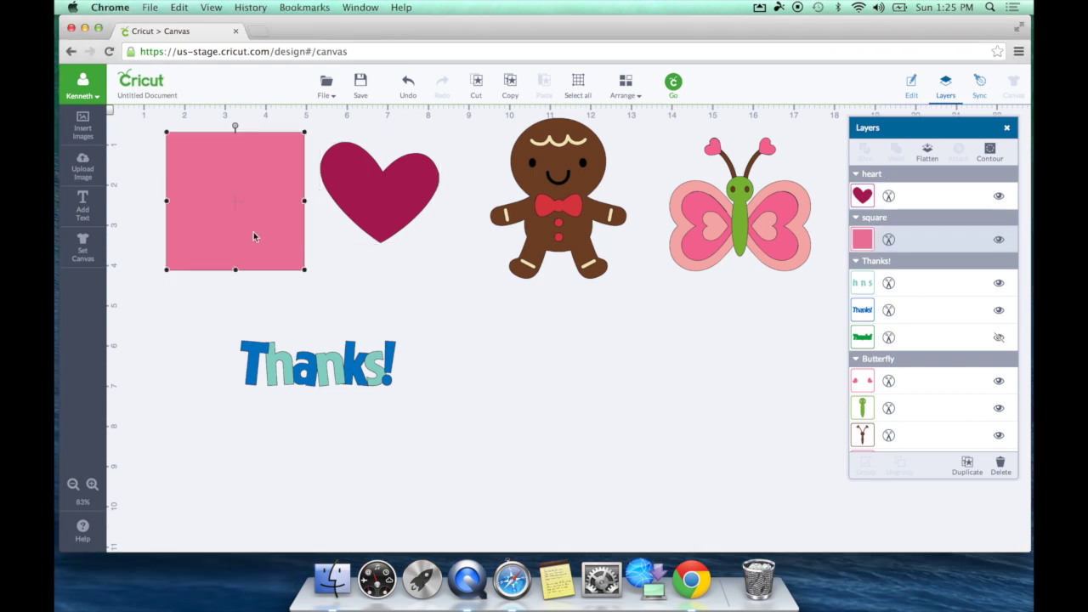
click(387, 219)
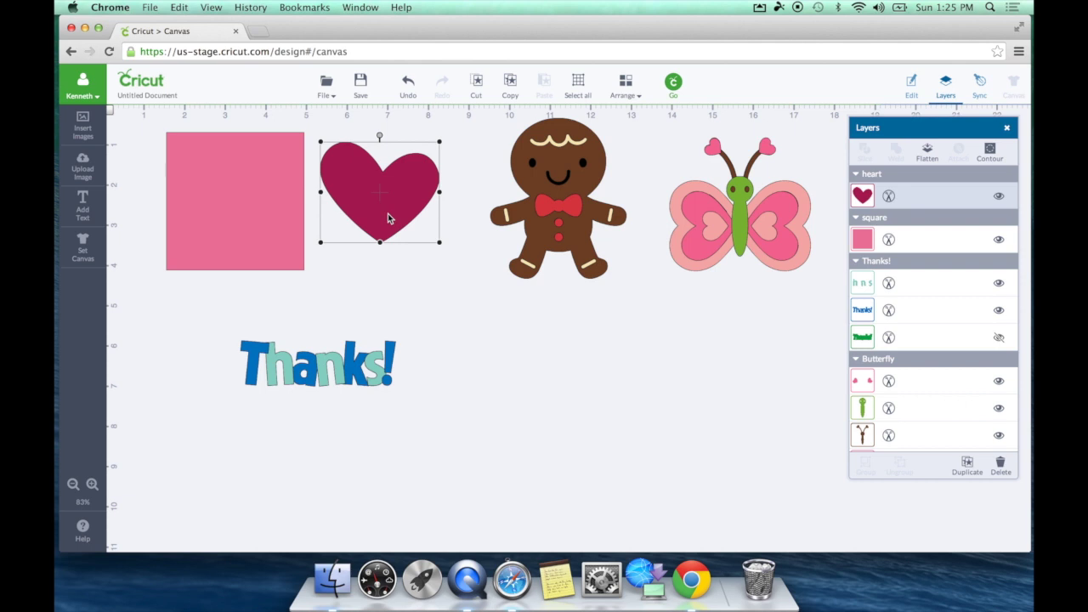
click(264, 241)
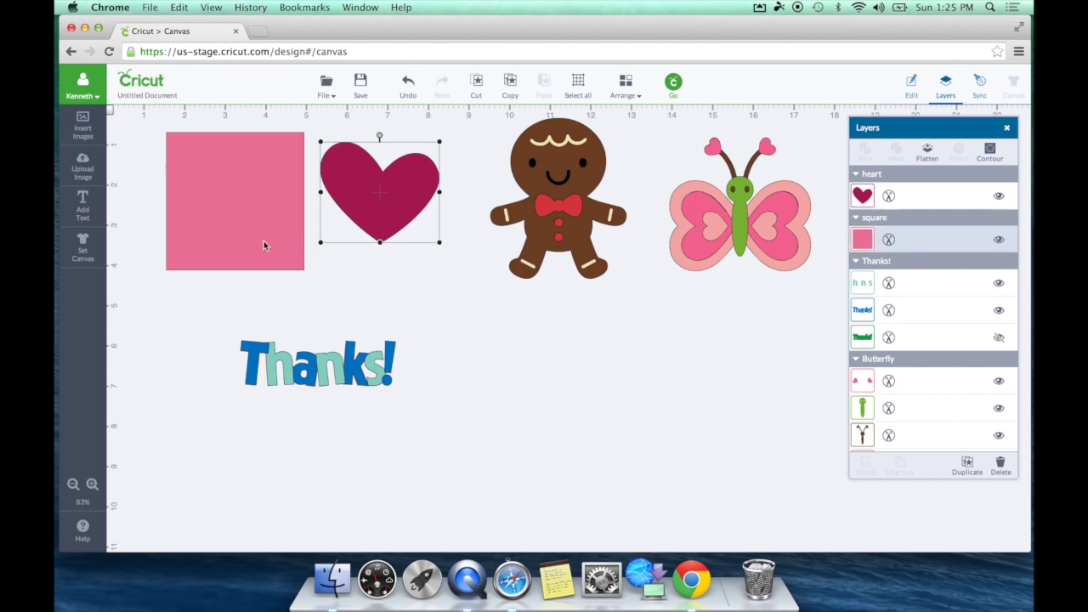
drag(379, 228, 232, 242)
click(370, 252)
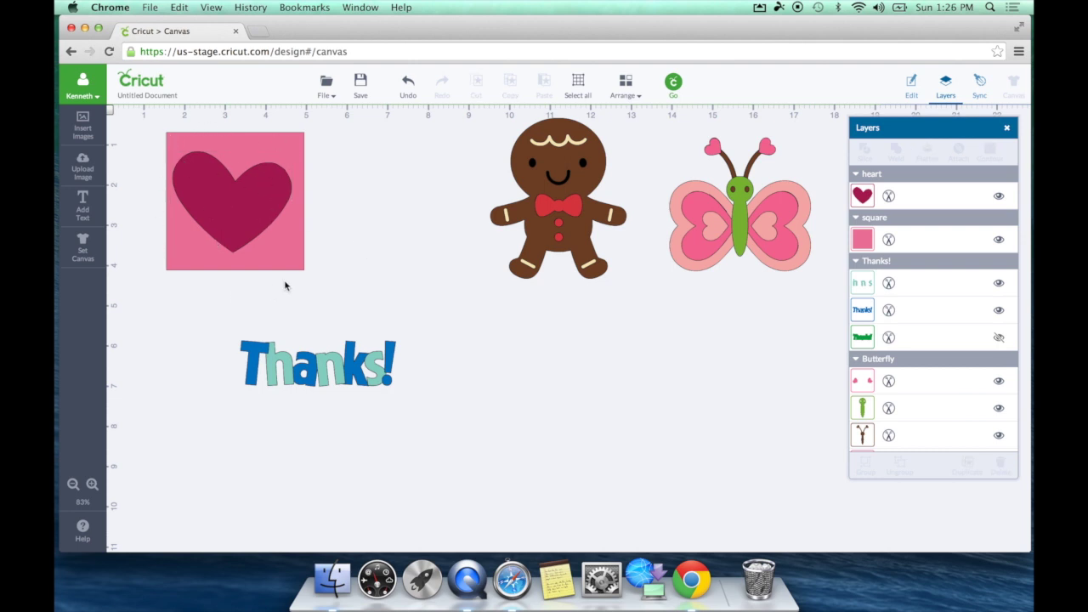
mouse_move(266, 190)
mouse_down()
mouse_move(287, 187)
mouse_move(272, 190)
mouse_up()
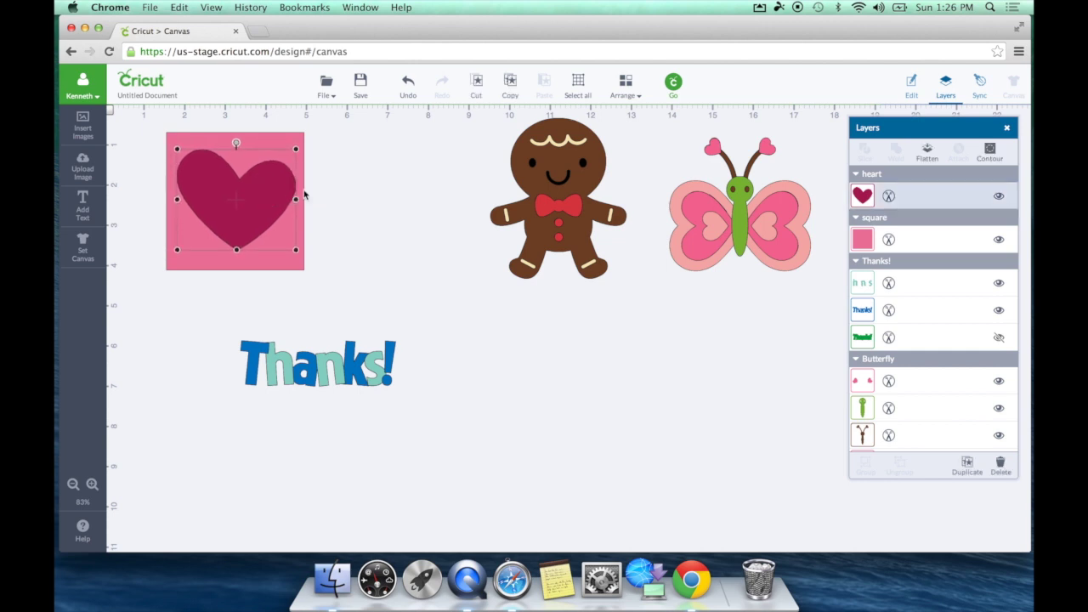
click(360, 228)
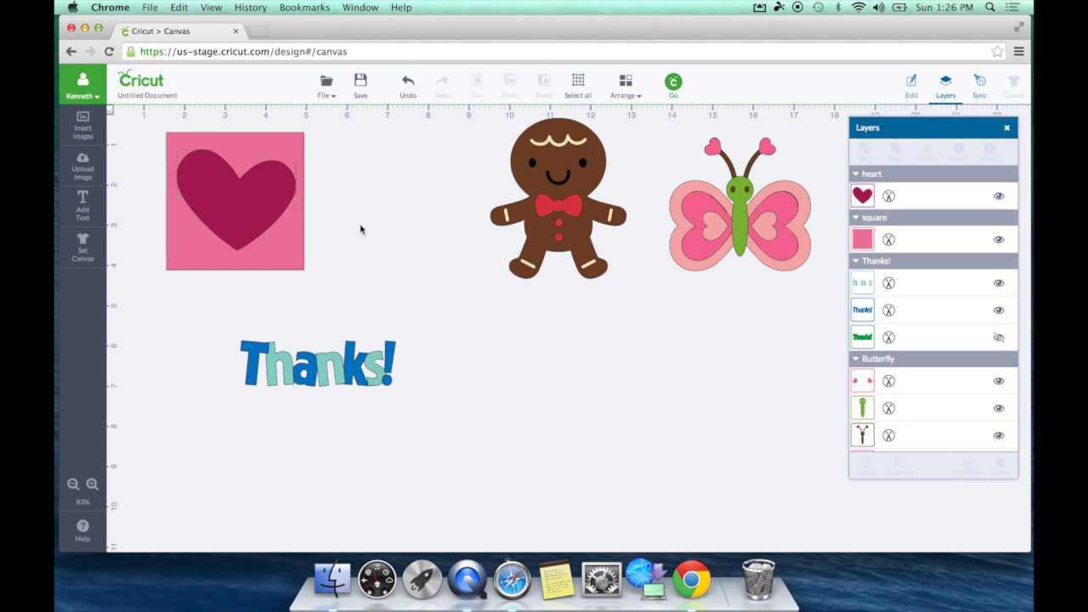
Slice the heart out of the square and move the cut-out heart piece to the empty area below the gingerbread man
click(261, 200)
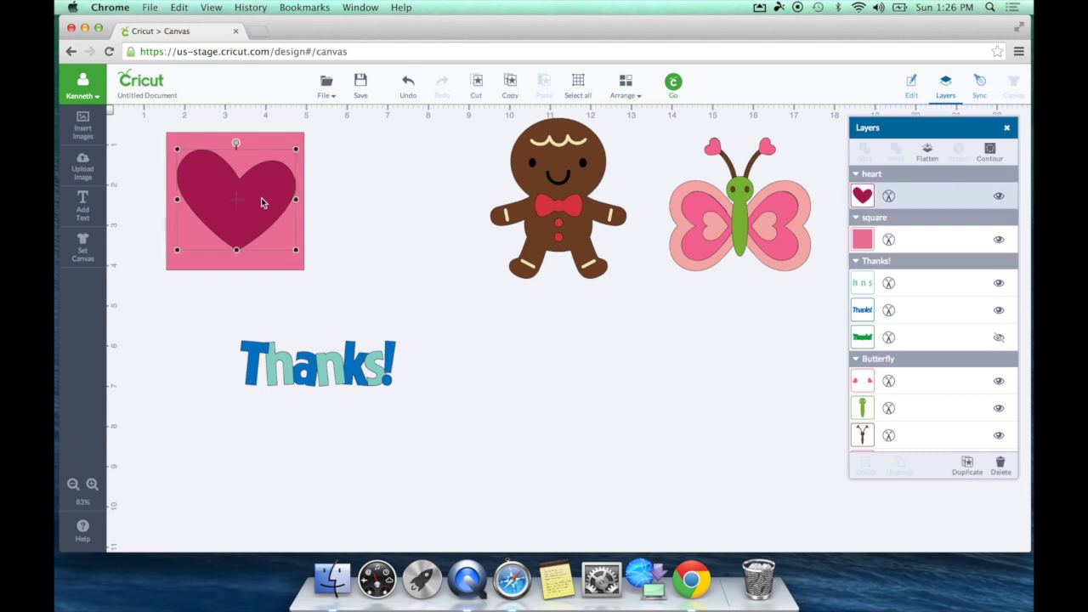
click(297, 136)
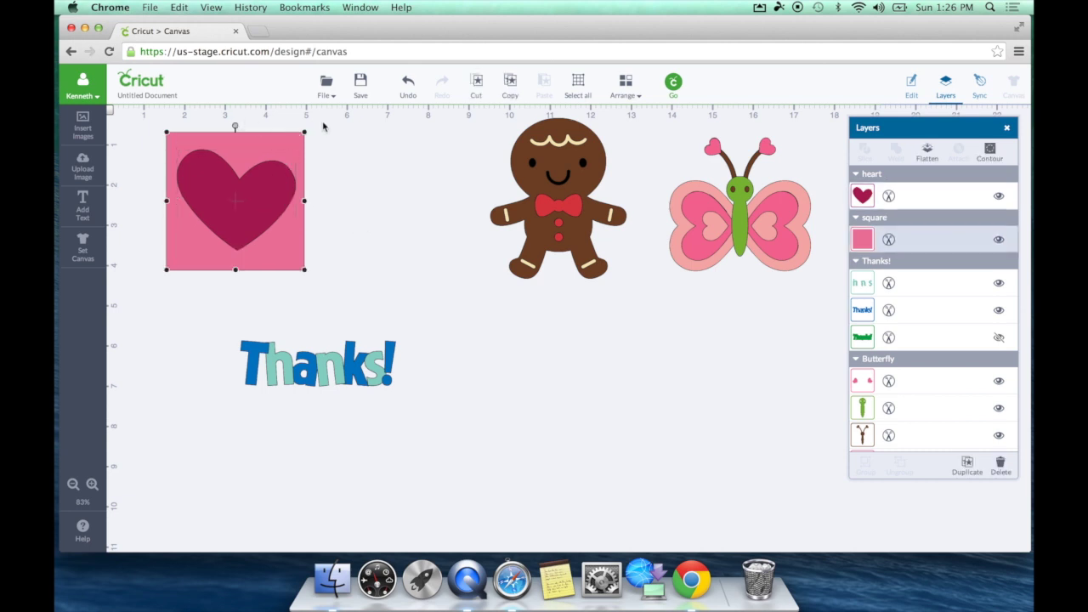
click(325, 128)
drag(149, 115, 356, 320)
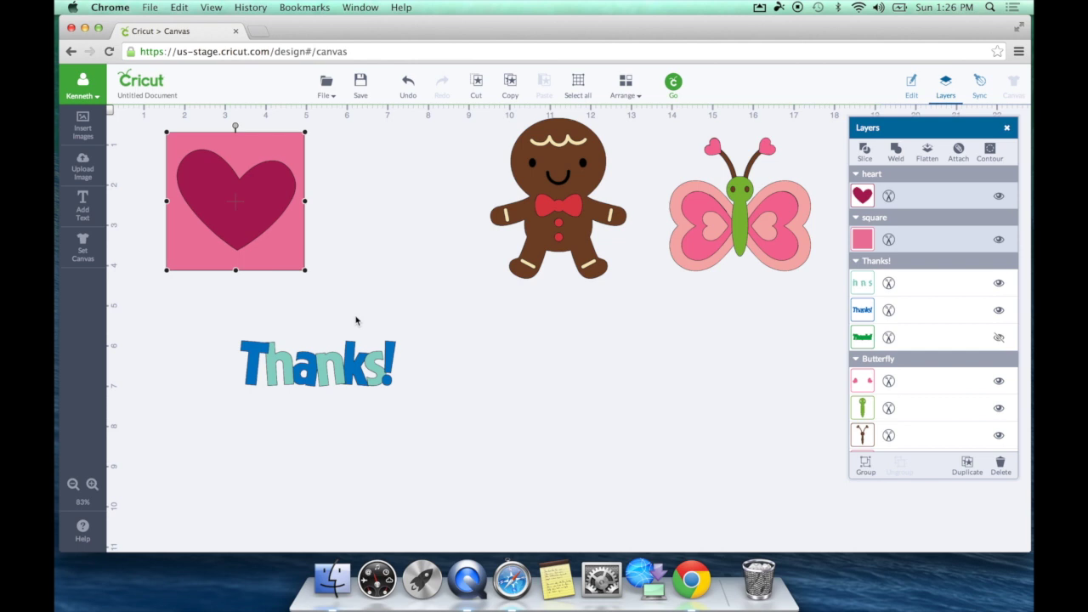
click(867, 156)
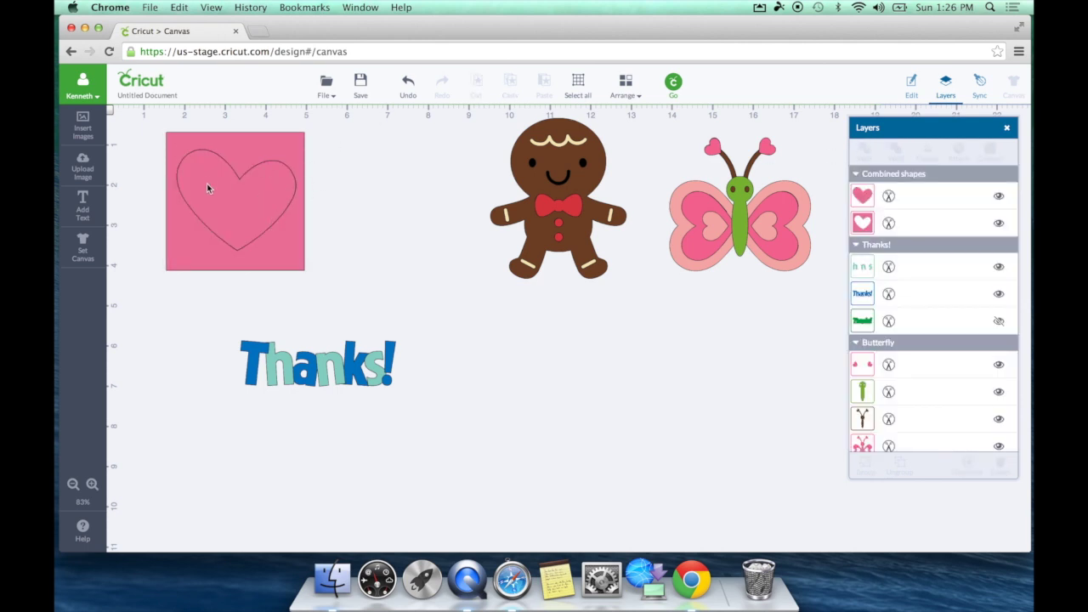
drag(195, 202, 333, 232)
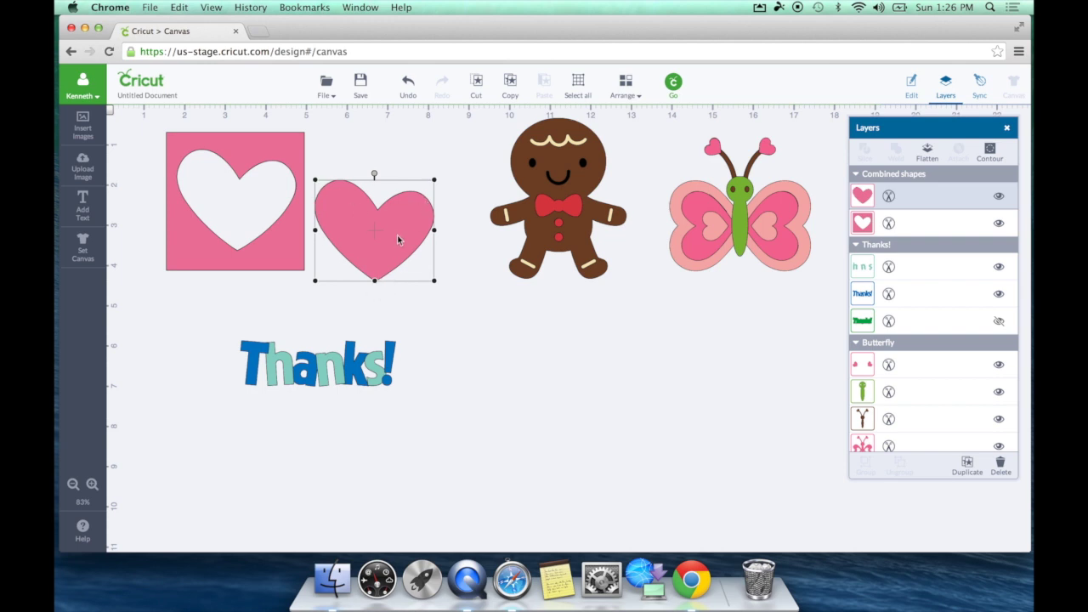
drag(397, 240, 536, 375)
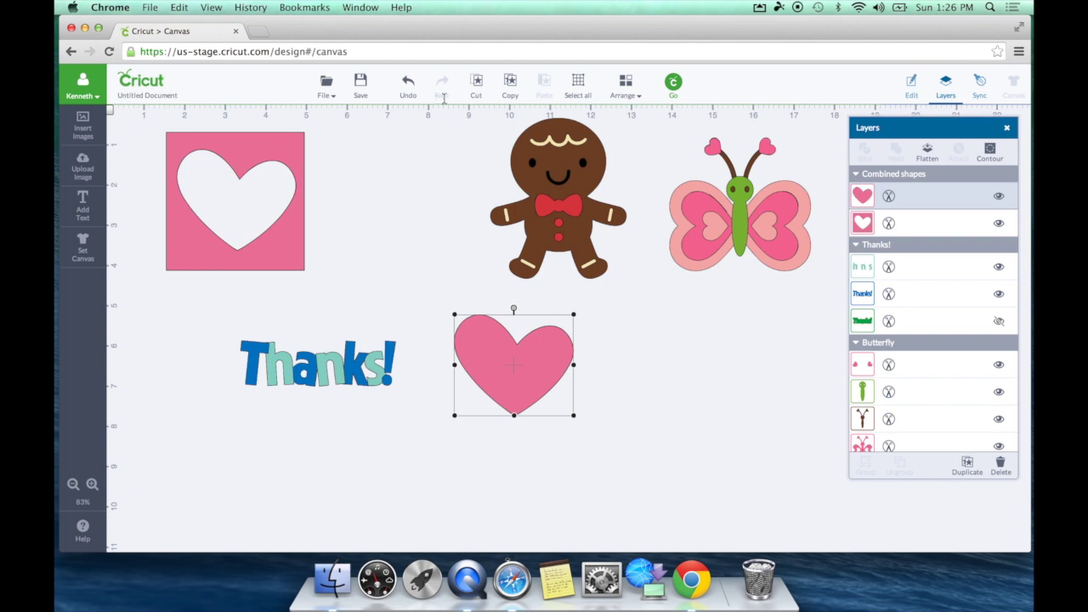
Undo the moves of the cut-out heart piece and the slice of the heart and square
click(408, 83)
click(408, 82)
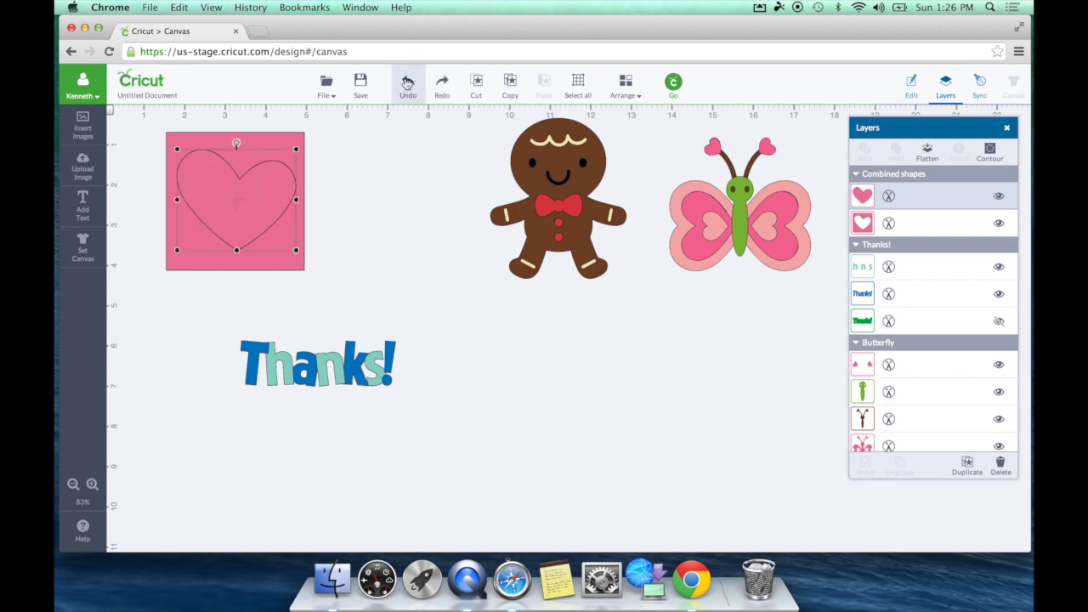
click(408, 82)
click(408, 83)
Move the heart so it overhangs the square's lower-right edges, and slice the two shapes
click(381, 217)
drag(250, 206, 285, 236)
click(380, 282)
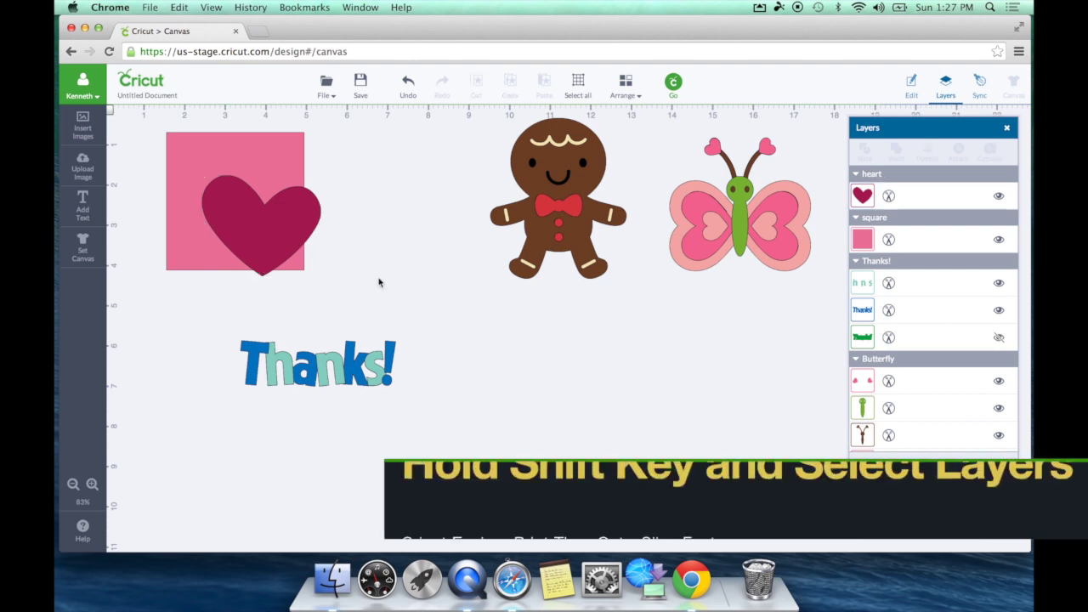
click(304, 265)
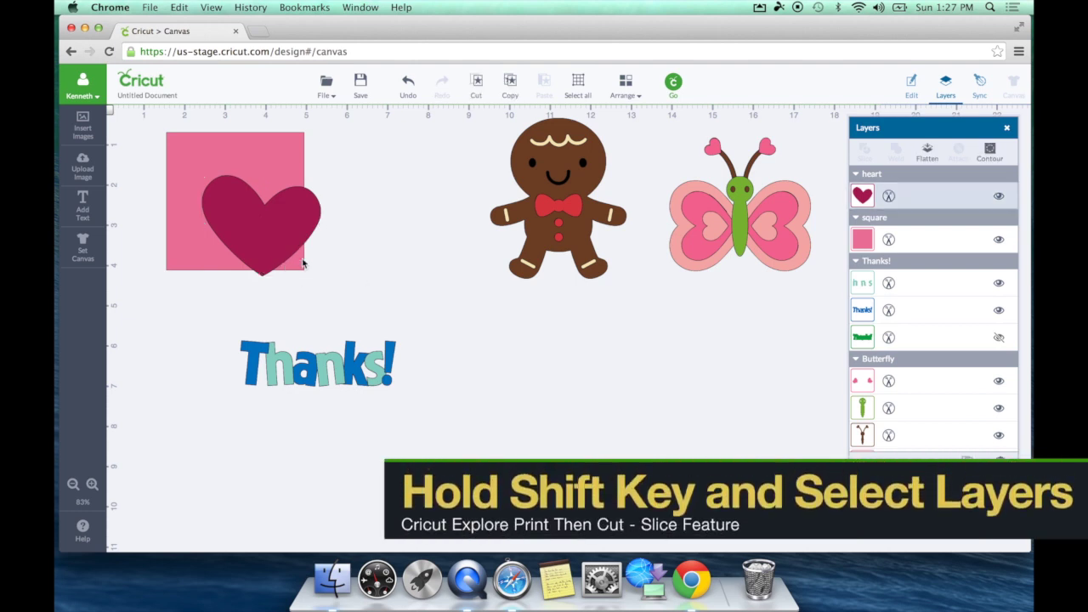
shift+click(181, 234)
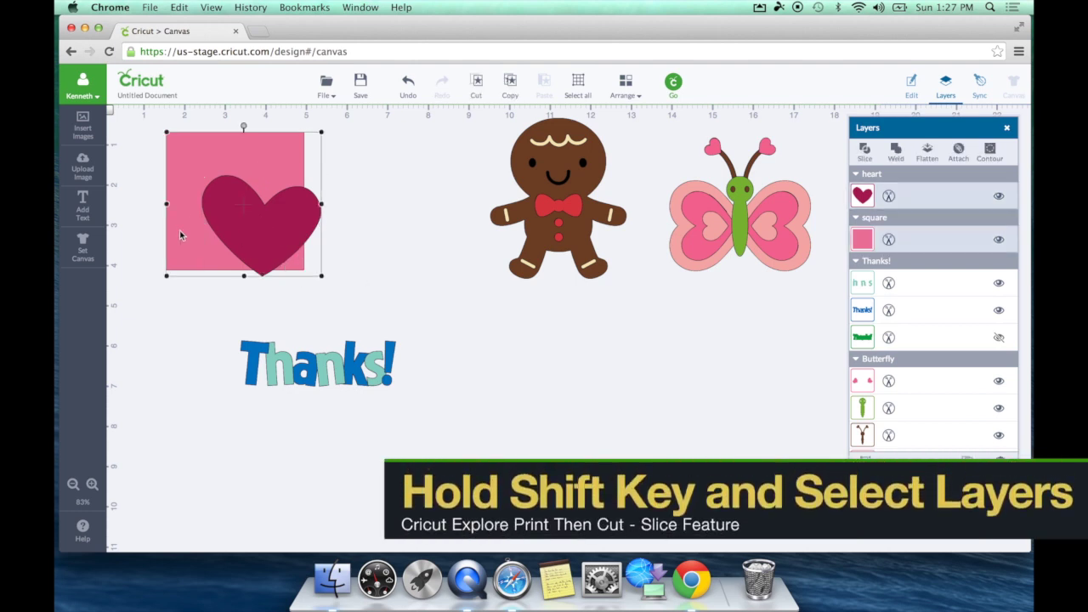
click(861, 152)
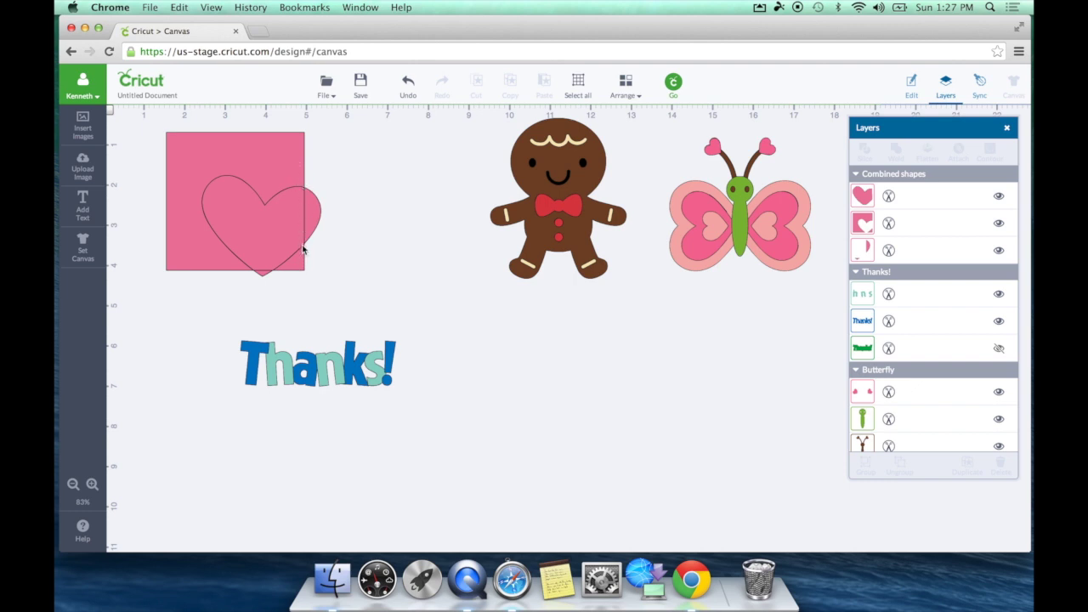
Move the sliced heart, the overhanging remnants and the cut square apart to show each separate piece
click(266, 239)
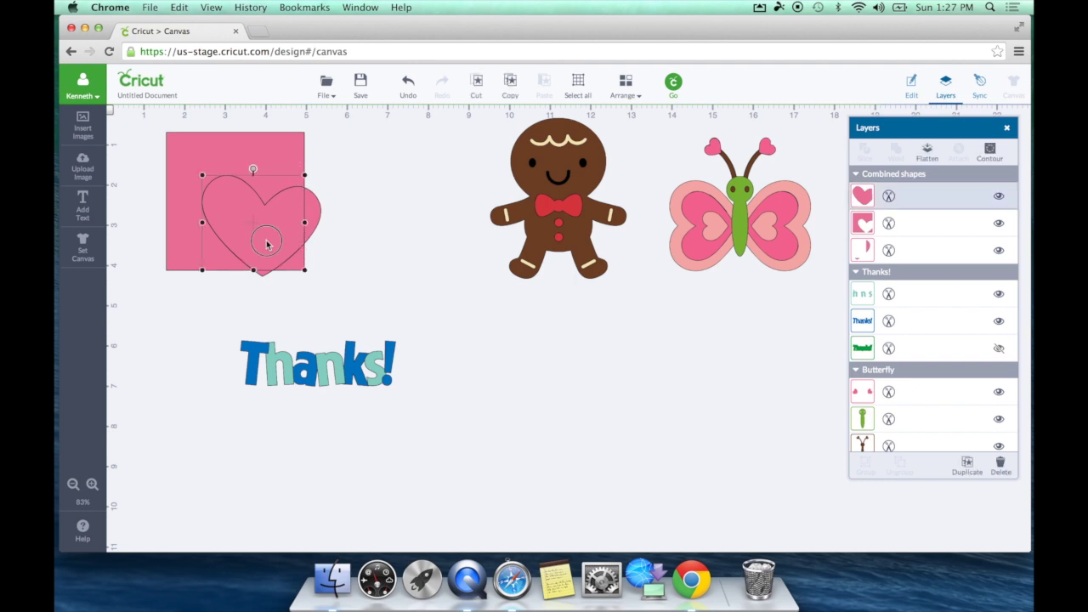
drag(275, 243, 424, 285)
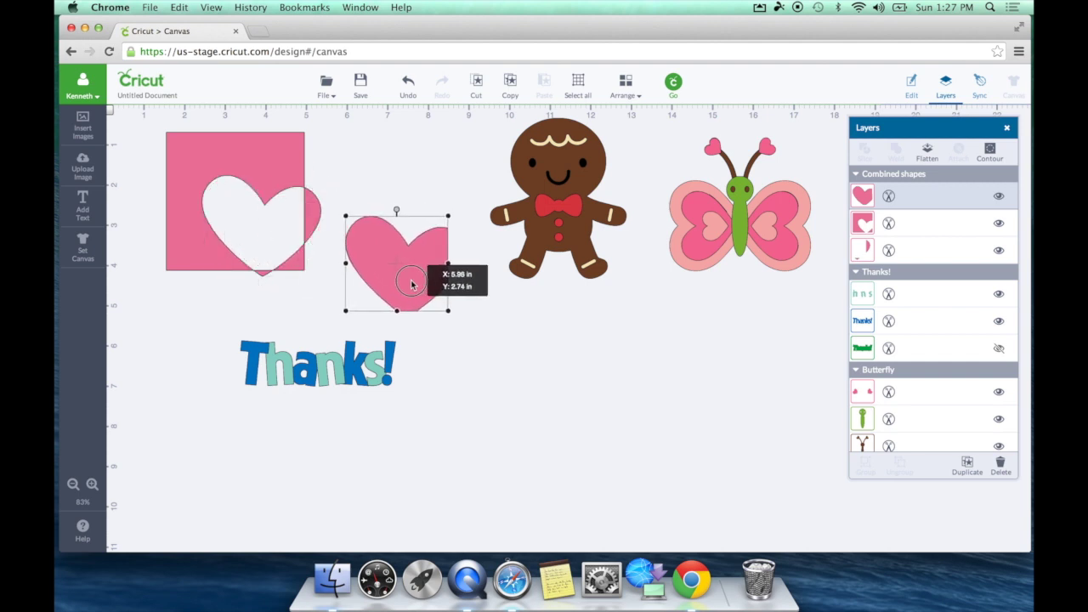
click(314, 217)
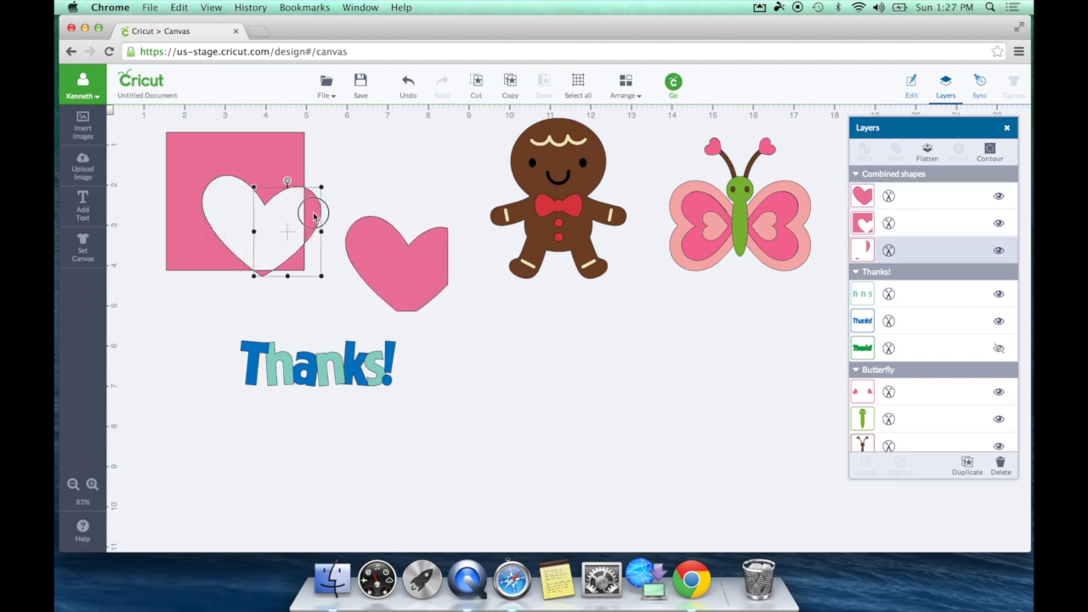
drag(314, 218, 477, 265)
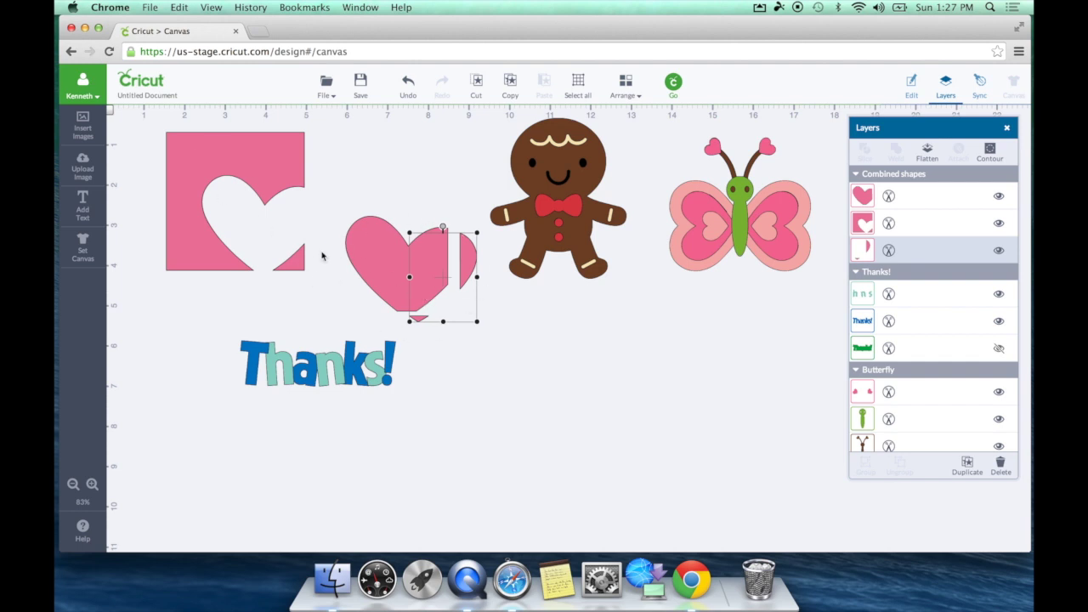
click(292, 260)
drag(311, 263, 274, 258)
click(403, 289)
drag(403, 289, 349, 235)
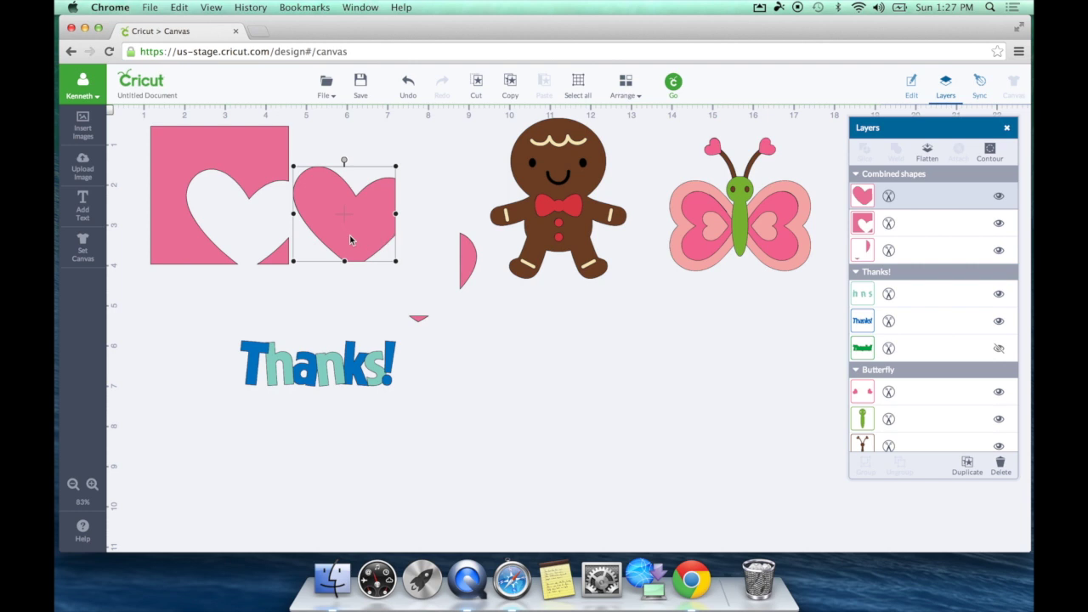
Undo the moves of the separated pieces and the slice of the overhanging heart
click(408, 95)
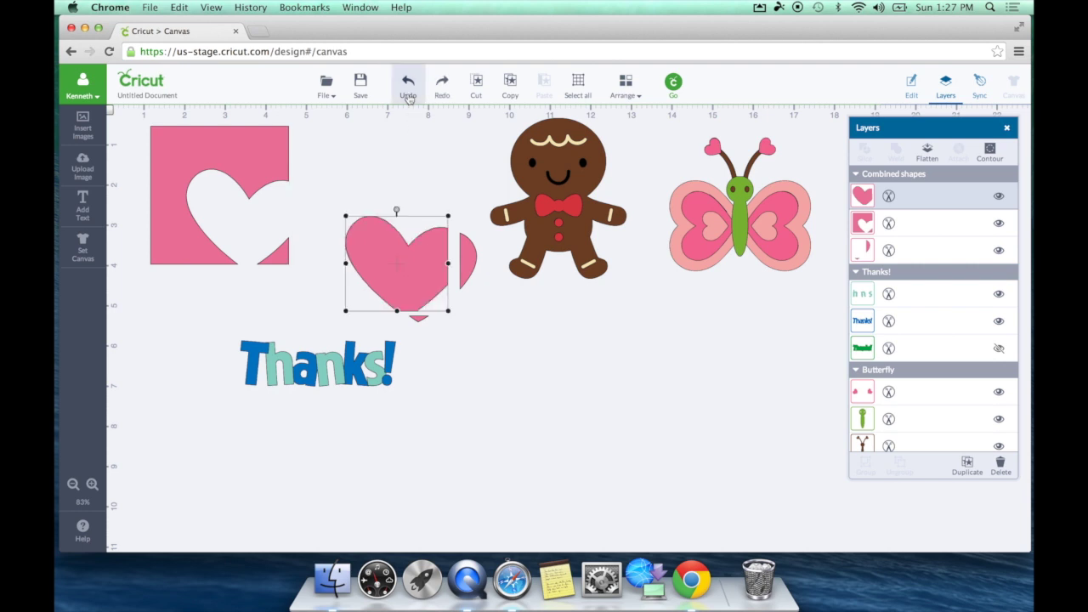
click(408, 95)
click(408, 95)
click(408, 95)
click(408, 95)
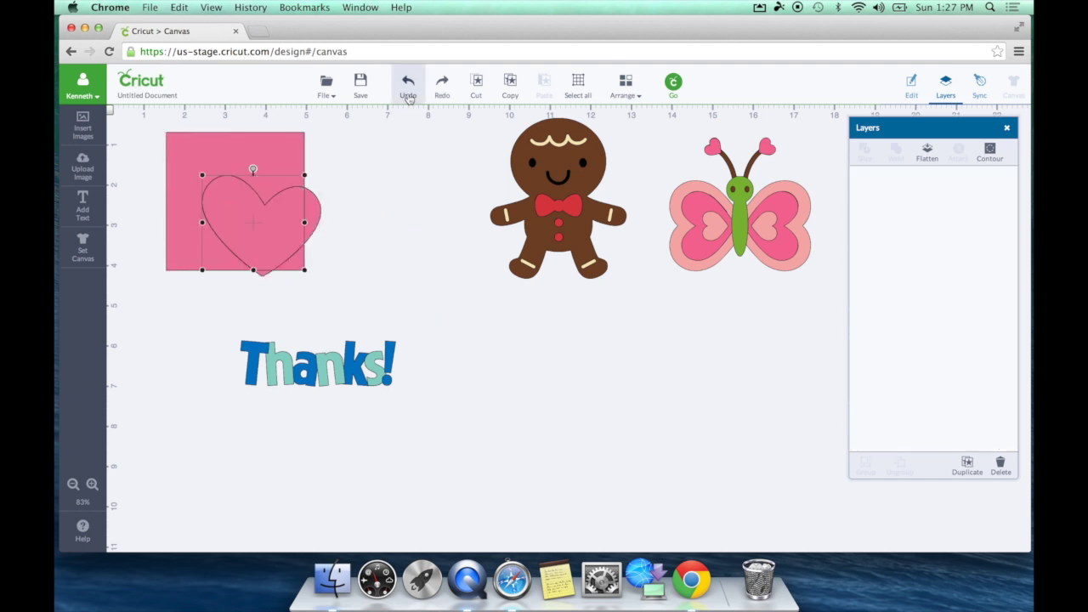
click(408, 96)
Move the heart off the square, and reposition the square below the gingerbread man, enlarged to about 4.5 in wide
click(247, 219)
drag(246, 219, 411, 223)
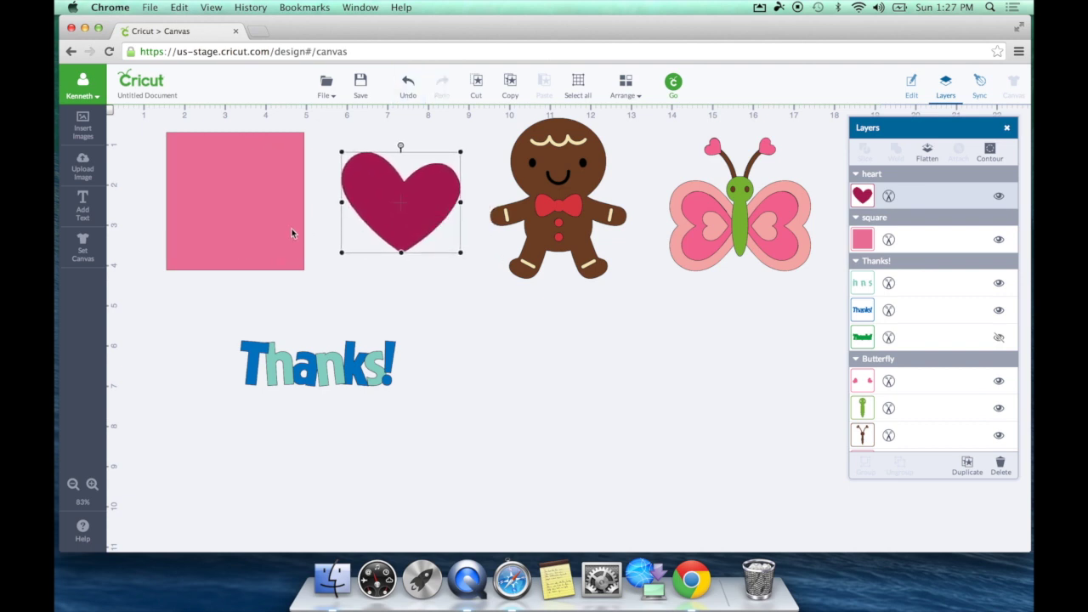
drag(291, 233, 794, 503)
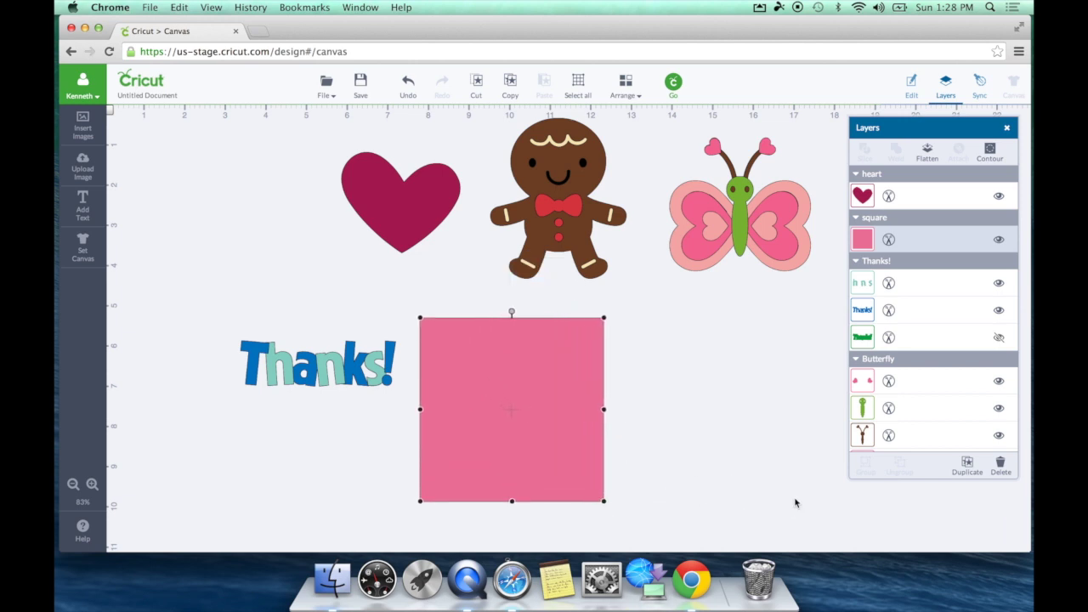
Bring the Thanks! group to the front and place it along the lower edge of the pink square
click(330, 386)
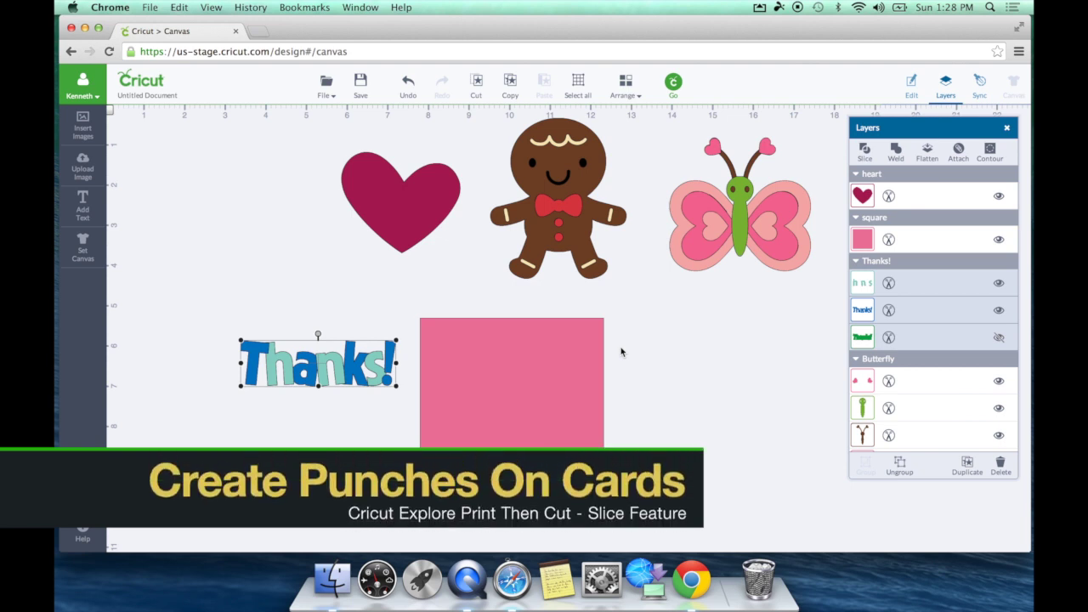
click(336, 379)
drag(335, 379, 270, 431)
right_click(271, 431)
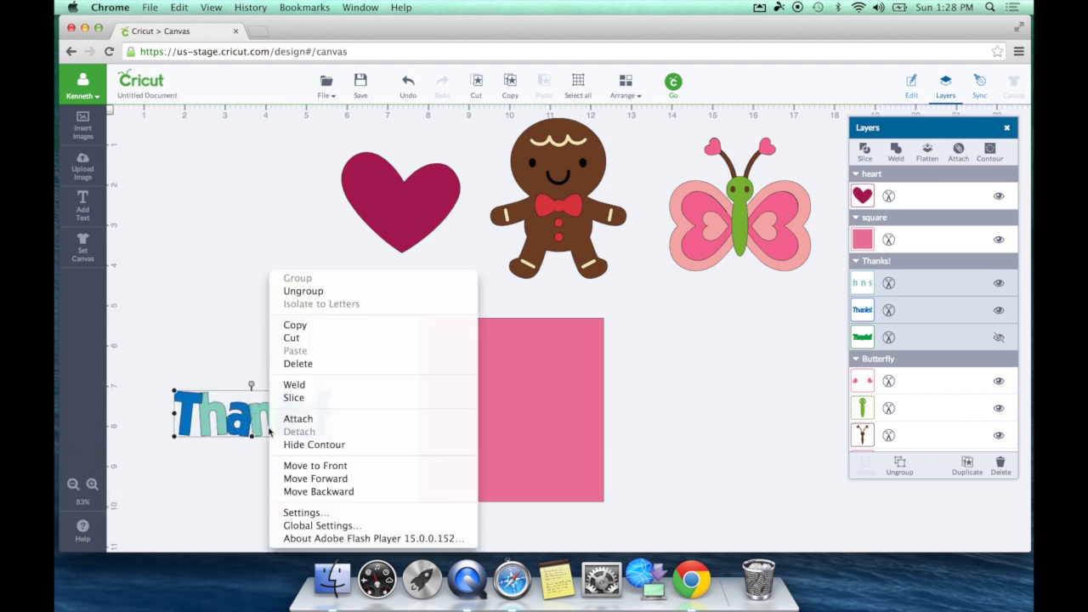
click(329, 467)
drag(275, 425, 608, 491)
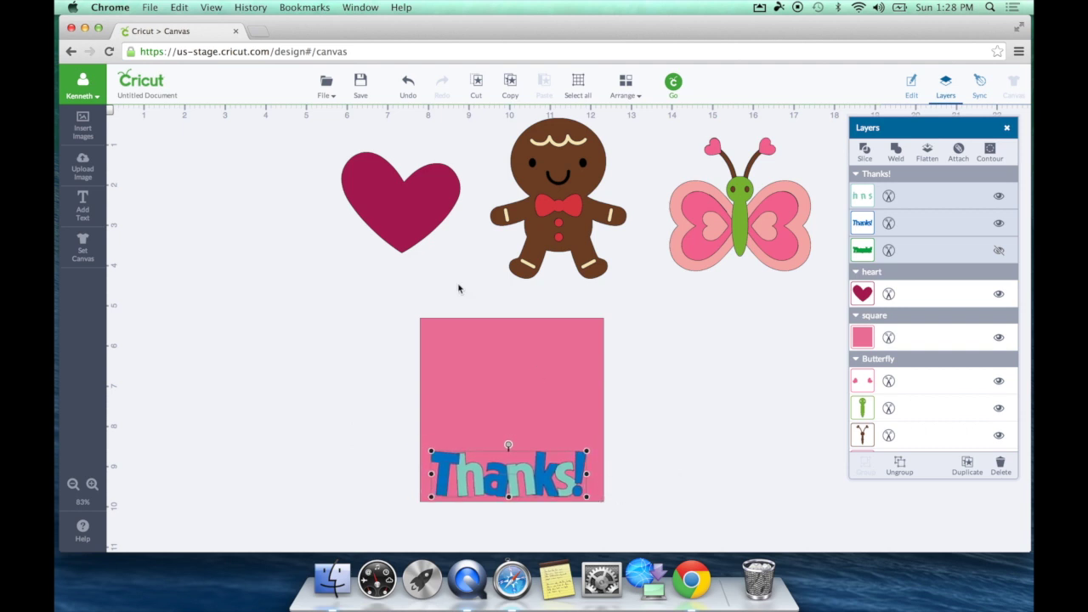
Ungroup the Thanks! image to the right of the square and move its teal h n s letters above the blue word
drag(414, 295, 632, 526)
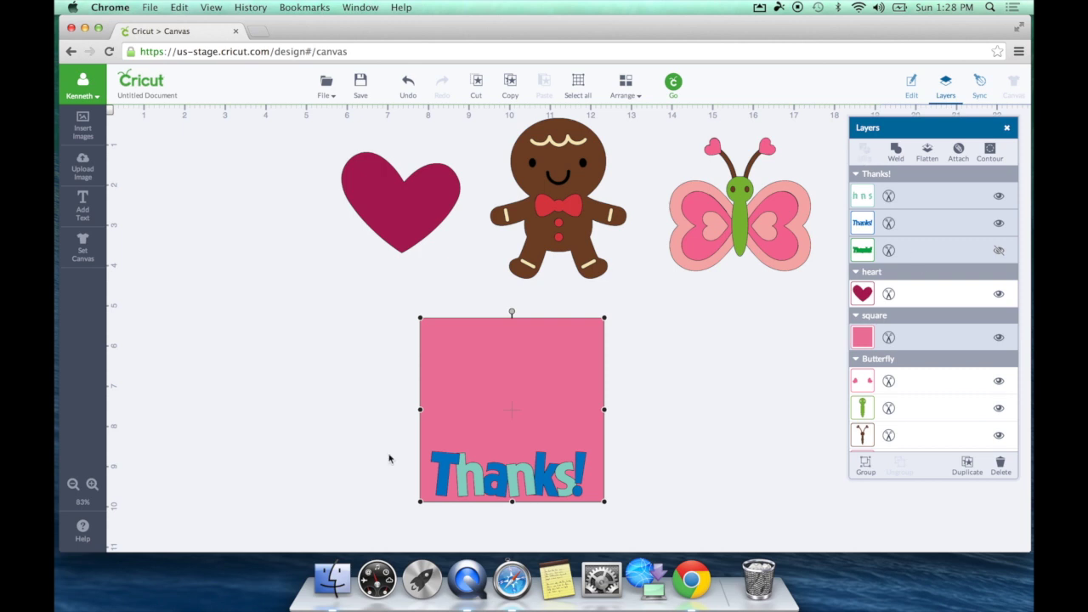
click(747, 541)
click(524, 485)
drag(524, 486, 732, 468)
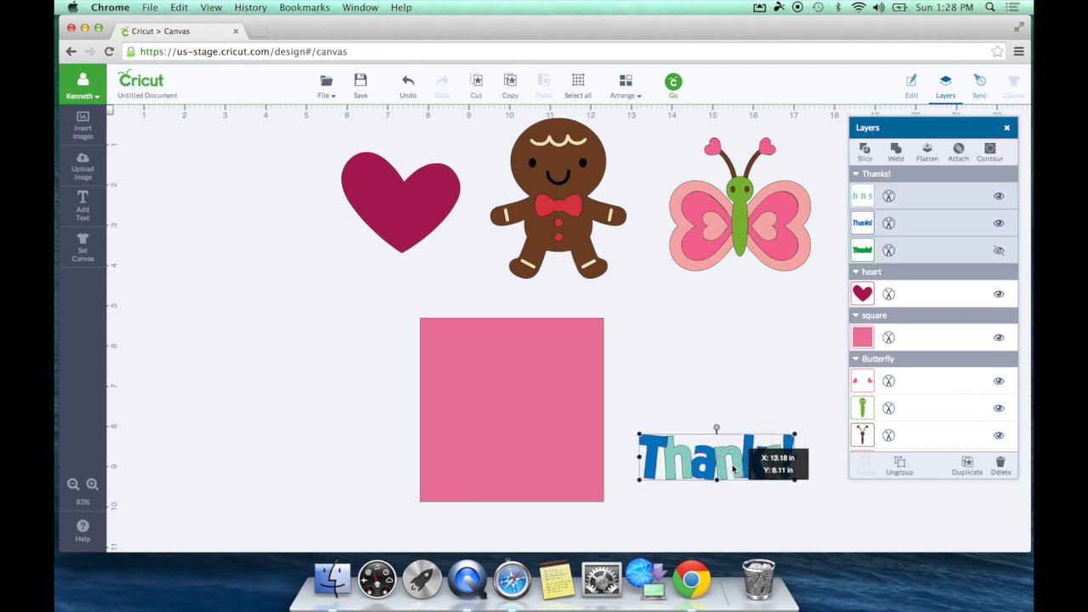
click(899, 473)
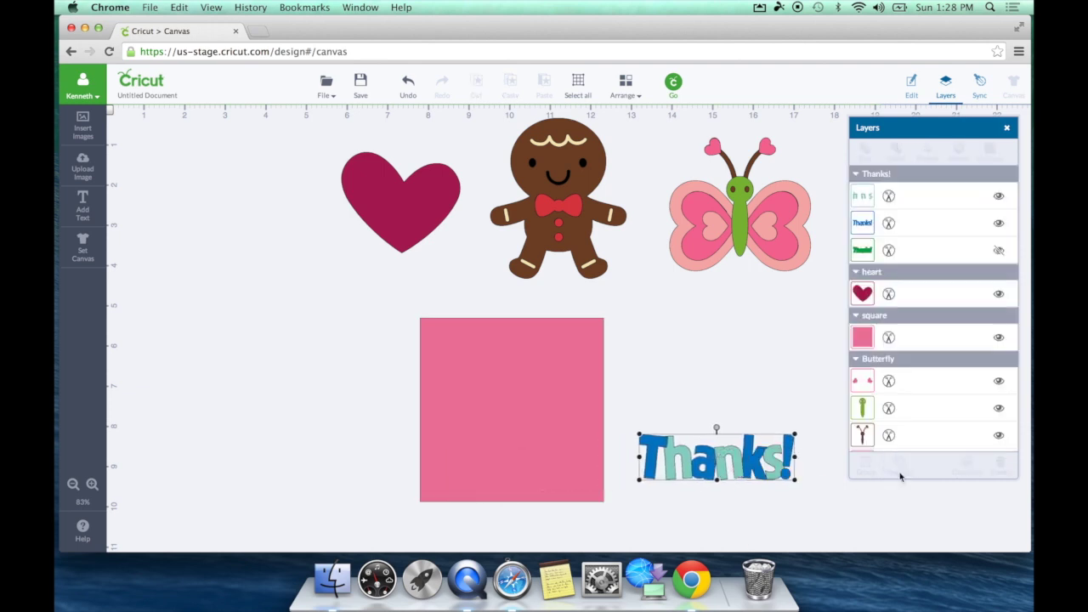
drag(742, 464, 729, 374)
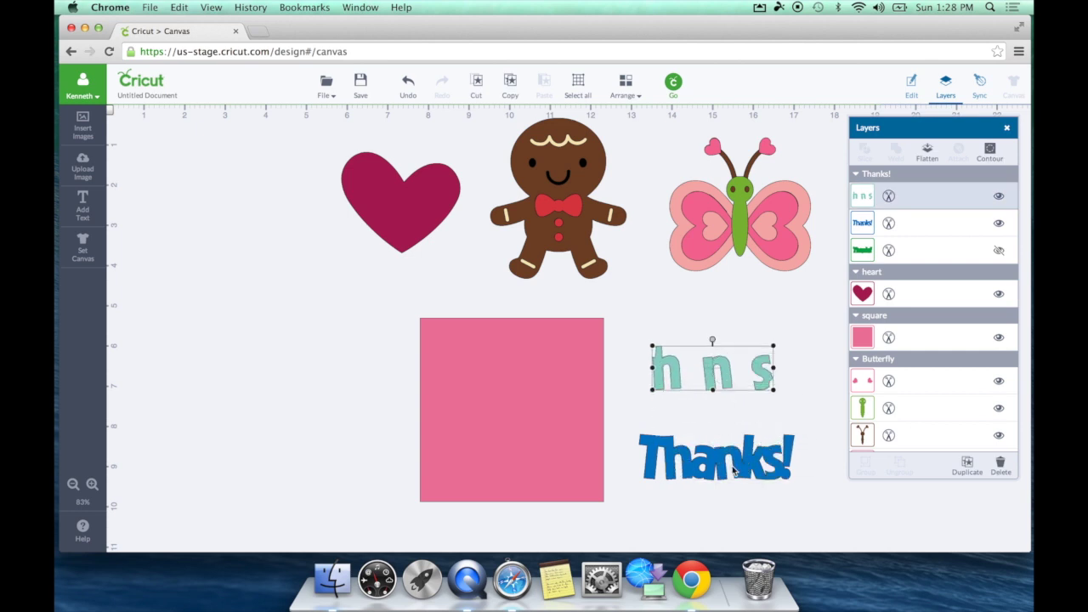
Place the blue Thanks! word along the square's lower edge, slice it out of the square, and move the cut-out word to the right
drag(737, 470, 529, 486)
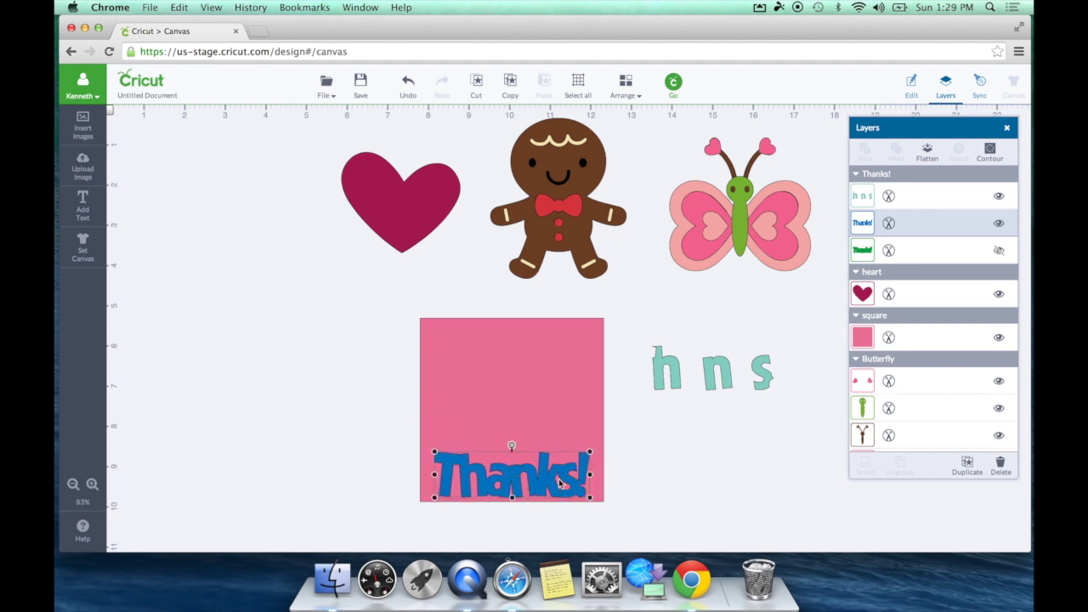
click(543, 385)
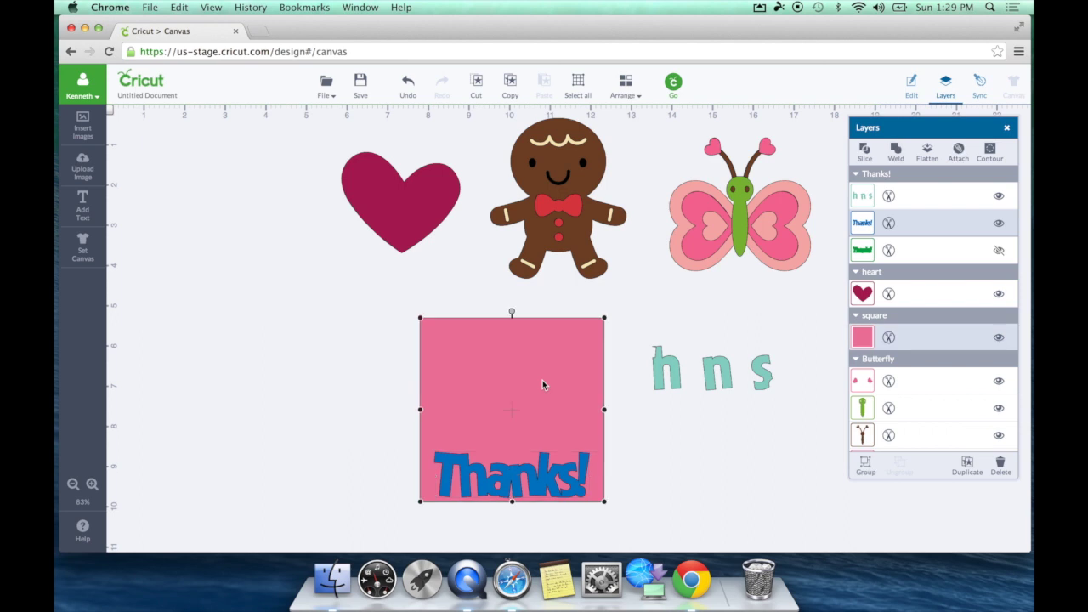
click(865, 159)
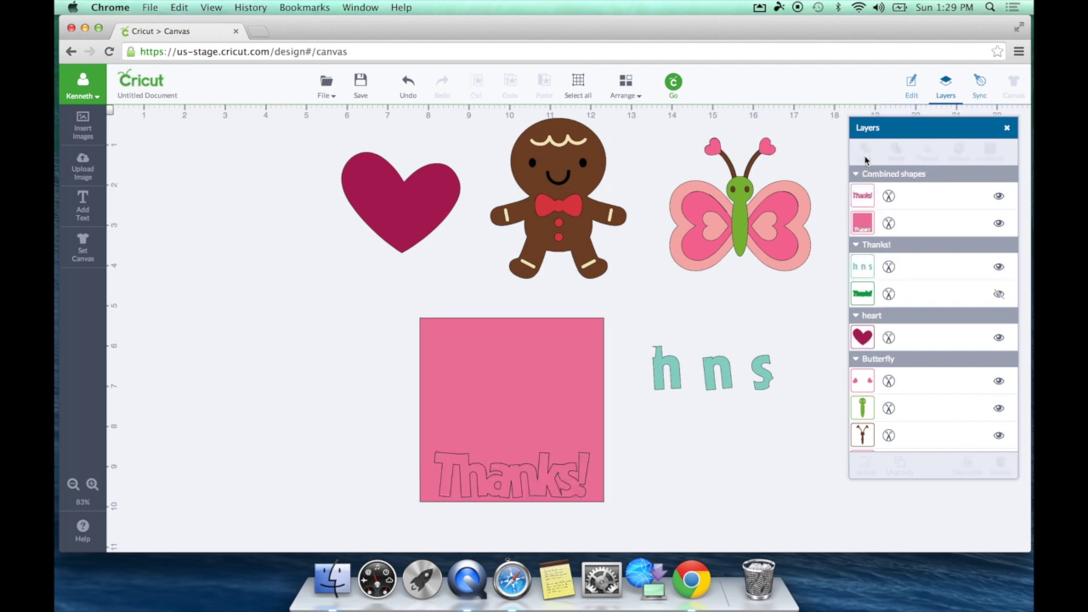
drag(531, 478, 732, 499)
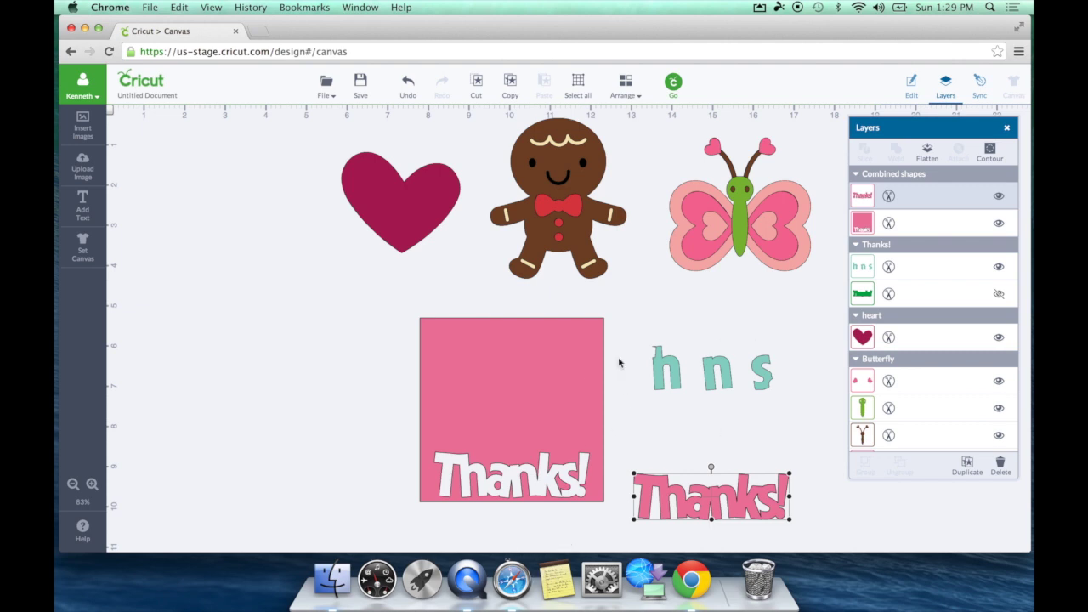
Delete the heart, the sliced square, the teal h n s letters and the cut-out Thanks! word
drag(403, 196, 250, 212)
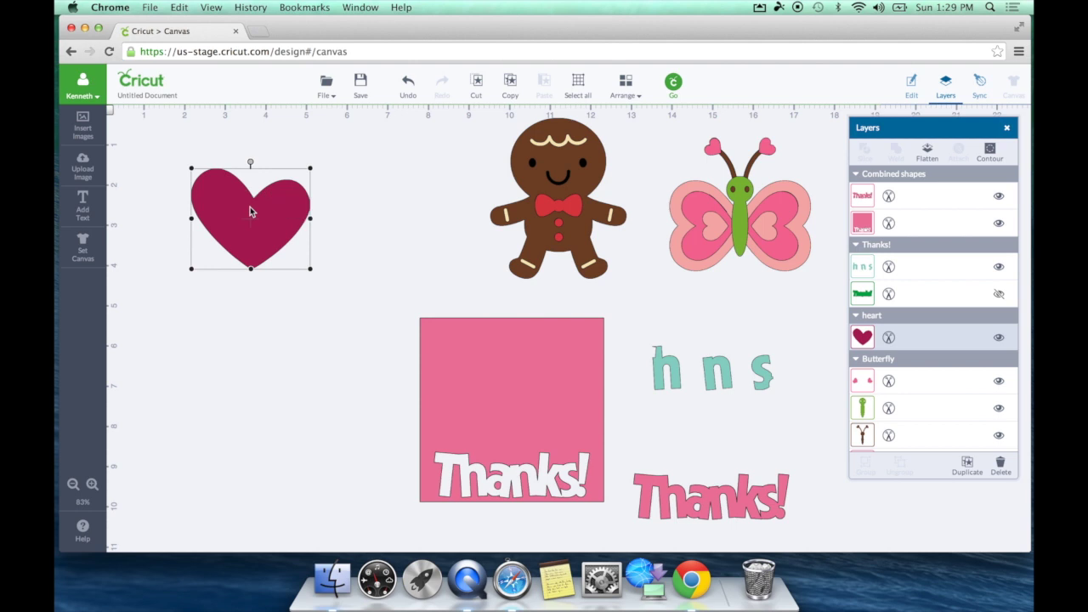
key(Delete)
click(477, 379)
key(Delete)
drag(627, 330, 853, 553)
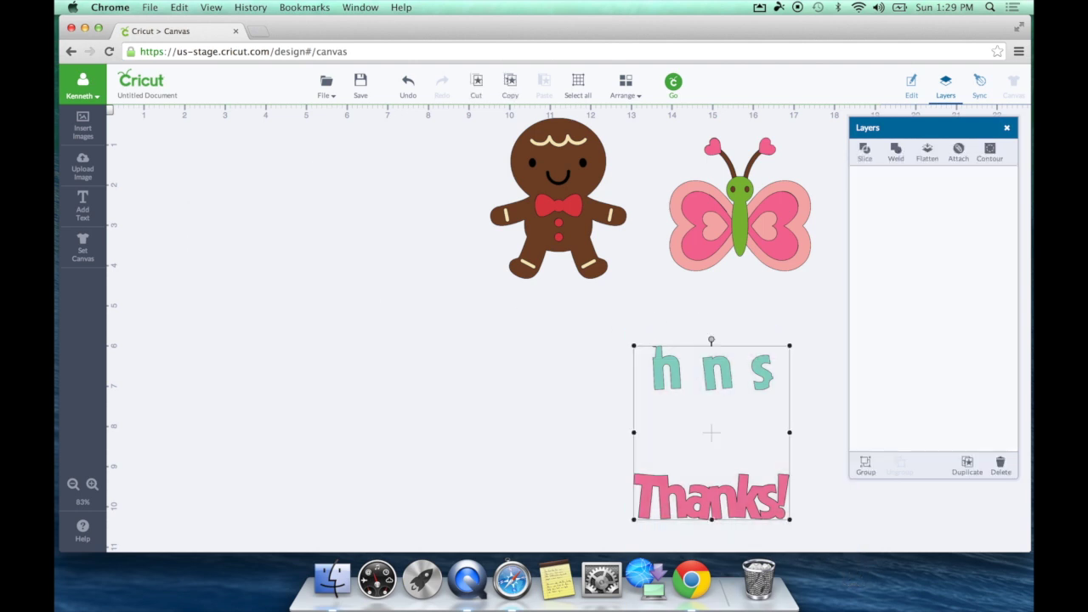
key(Delete)
Move the gingerbread man down and to the left, enlarge it to about 5 in wide, and ungroup it
drag(552, 243, 359, 361)
drag(432, 390, 585, 479)
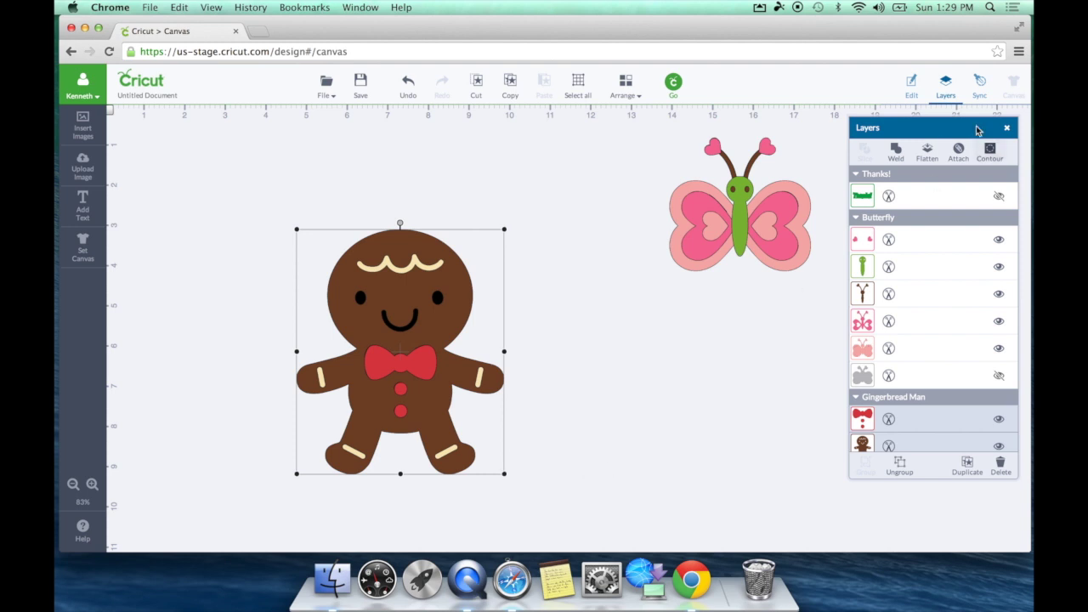
click(904, 466)
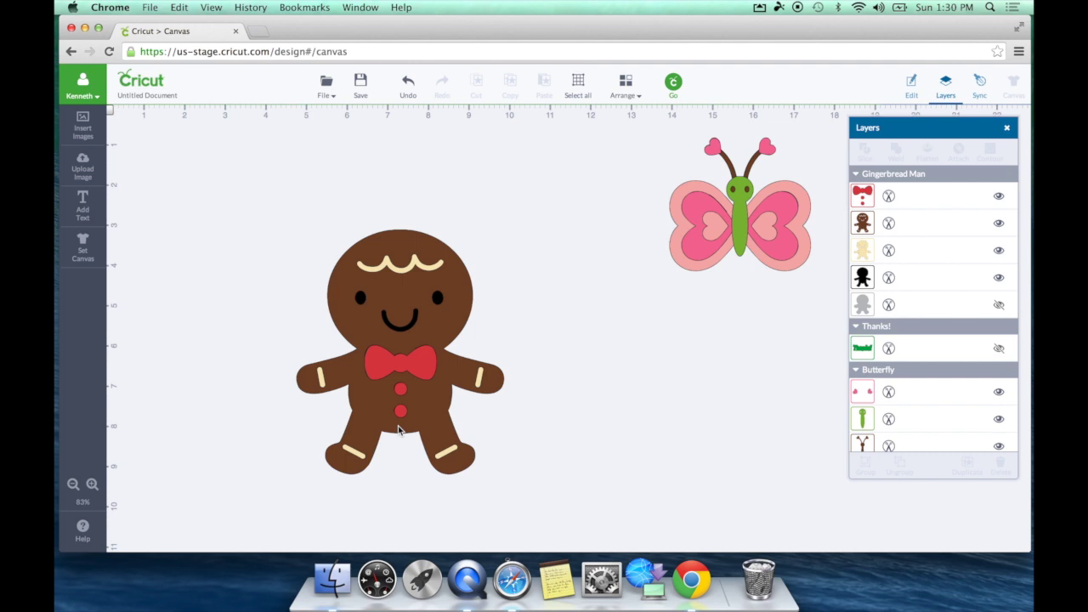
Move the red bow tie and buttons off the gingerbread man and back, and undo the imprecise placement
drag(410, 366, 624, 334)
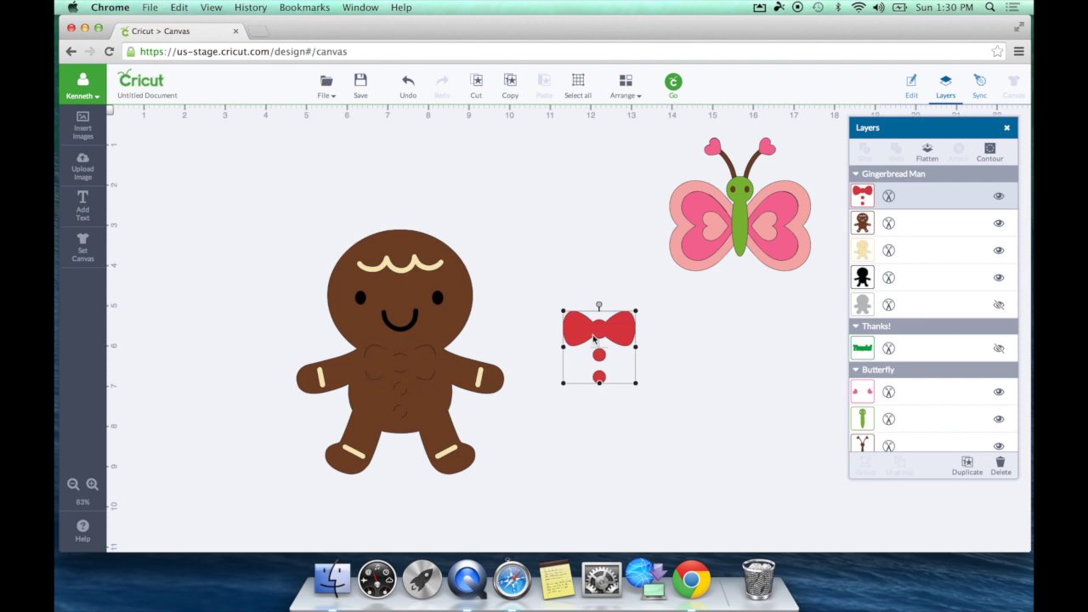
drag(595, 338, 409, 369)
click(408, 83)
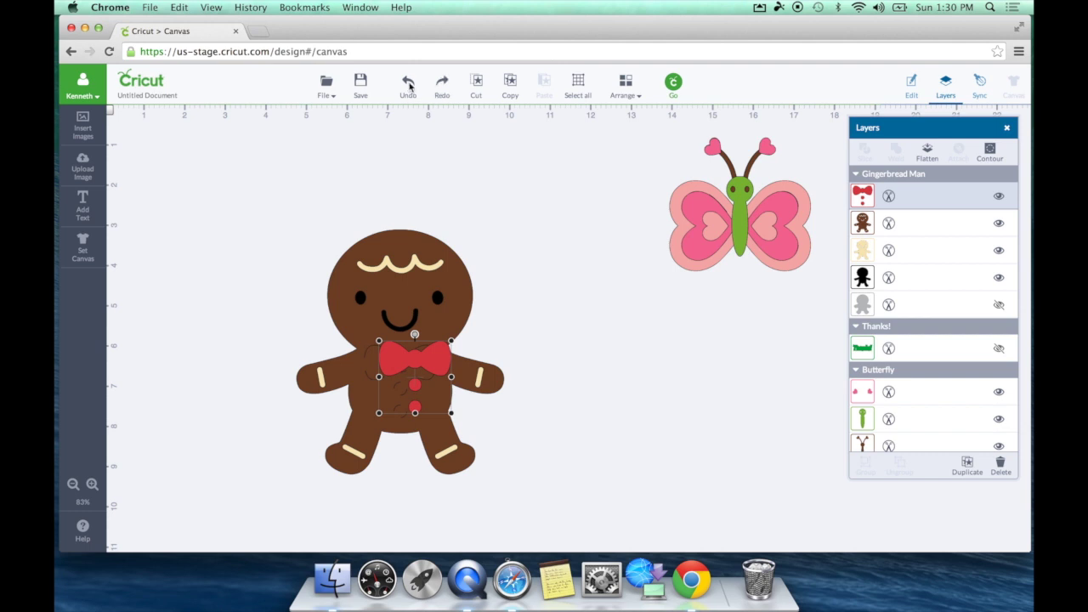
click(409, 86)
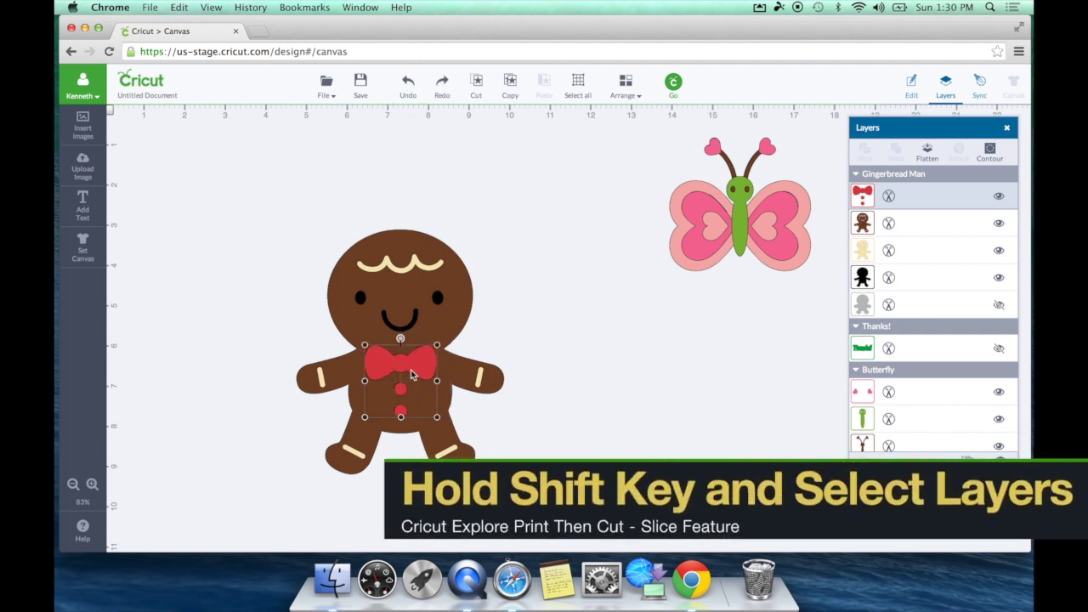
Slice the red bow tie layer out of the brown body, and move the two resulting brown pieces off the figure
shift+click(455, 322)
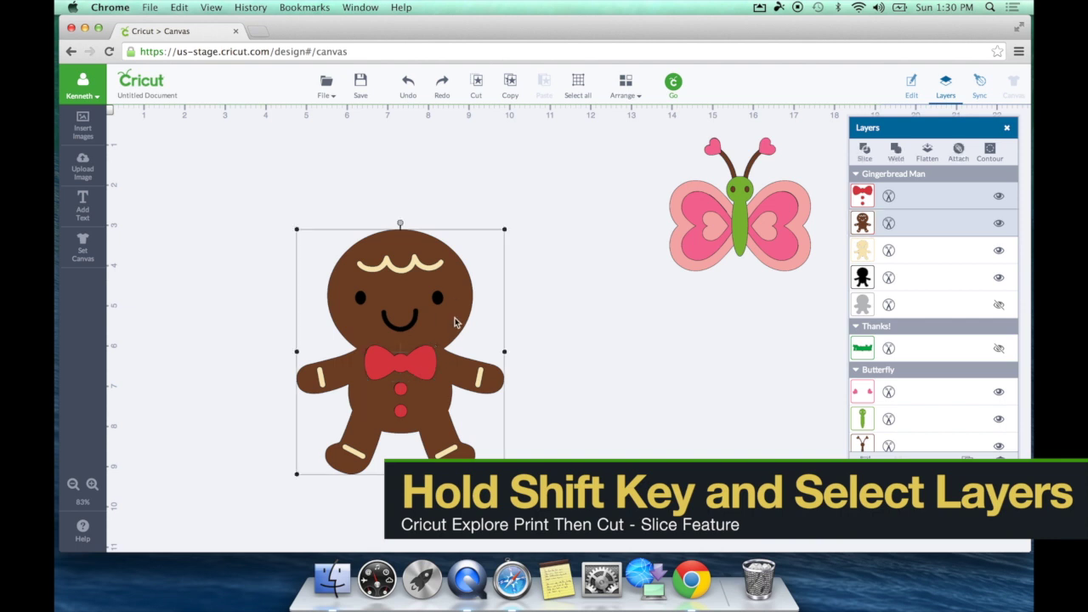
click(870, 160)
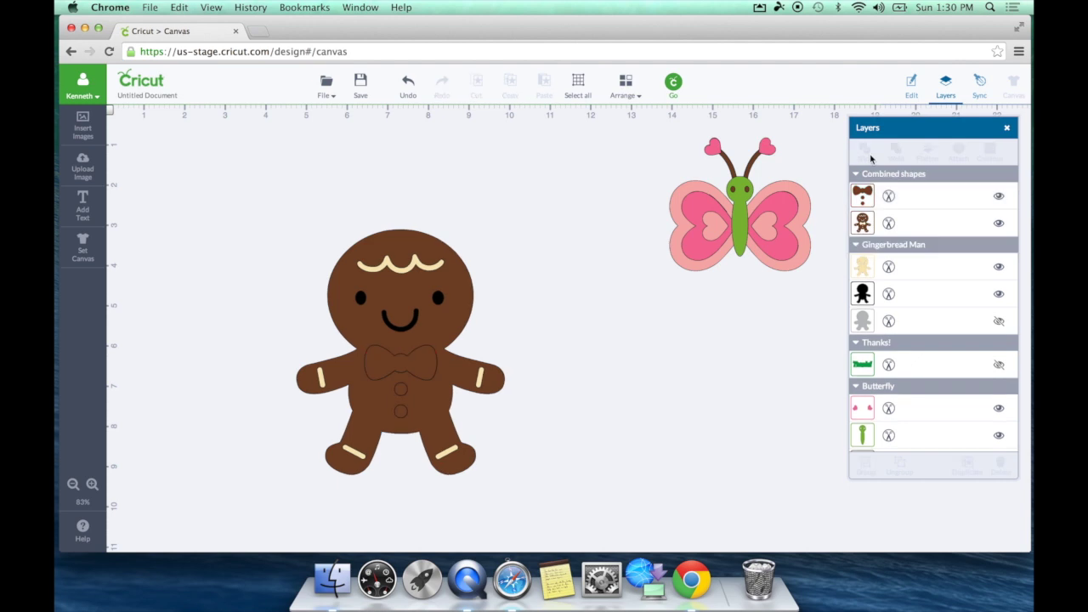
click(412, 365)
drag(412, 365, 709, 357)
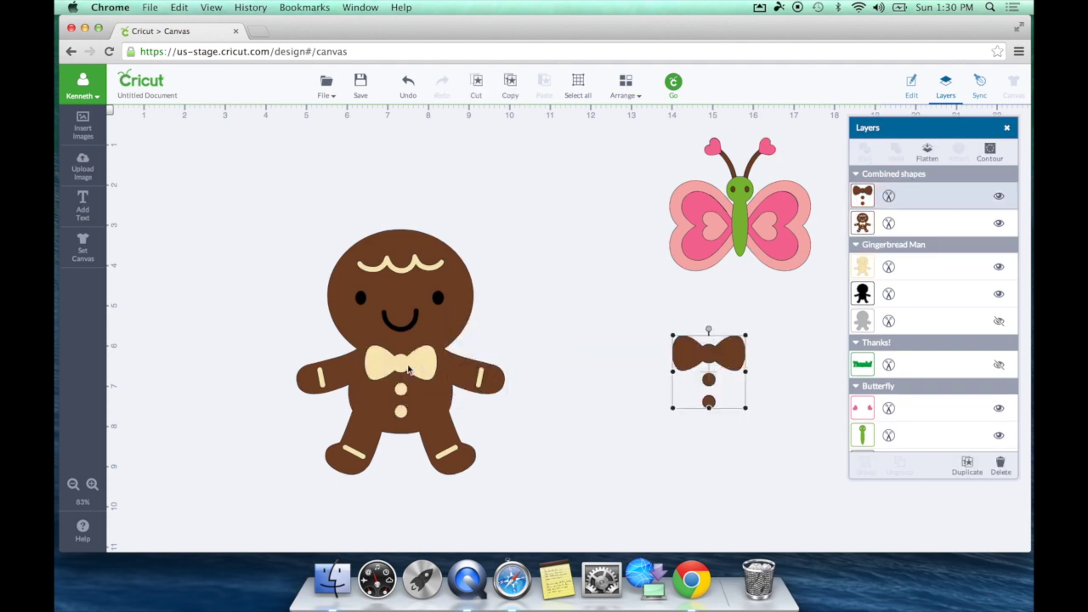
drag(446, 336, 604, 254)
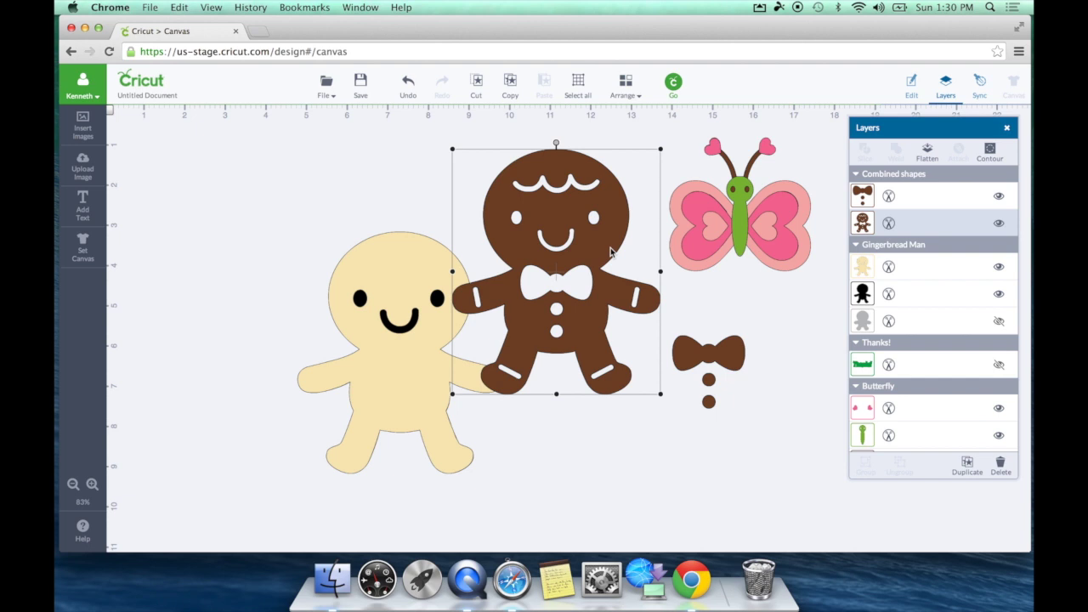
Undo the piece moves and the slice, back to the grouped gingerbread man
click(408, 83)
click(408, 83)
click(409, 83)
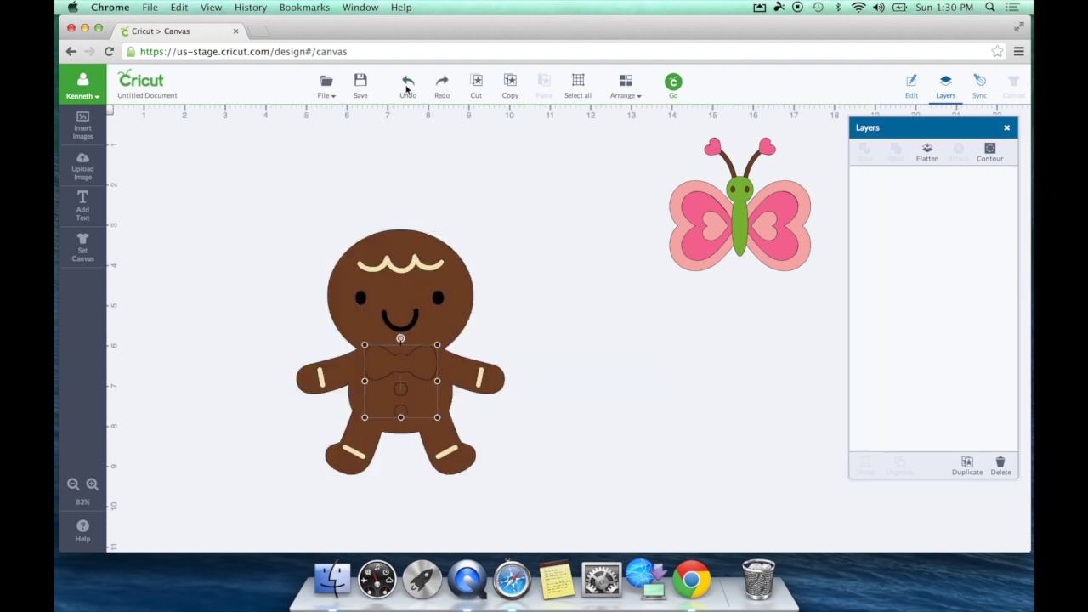
click(409, 94)
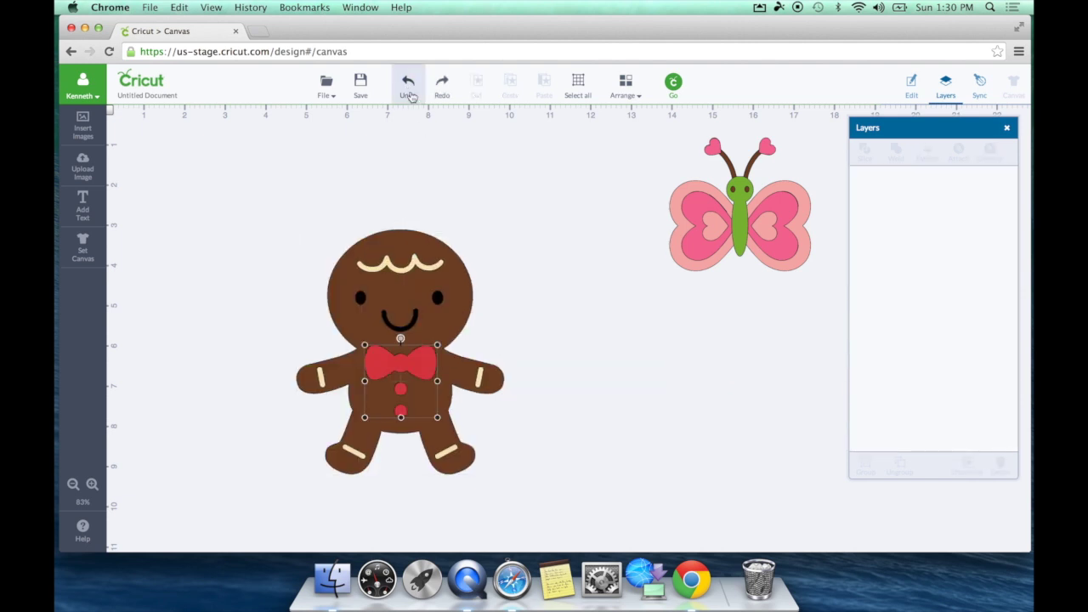
Ungroup the gingerbread man and slice its red bow tie and buttons out of the brown body layer
click(412, 258)
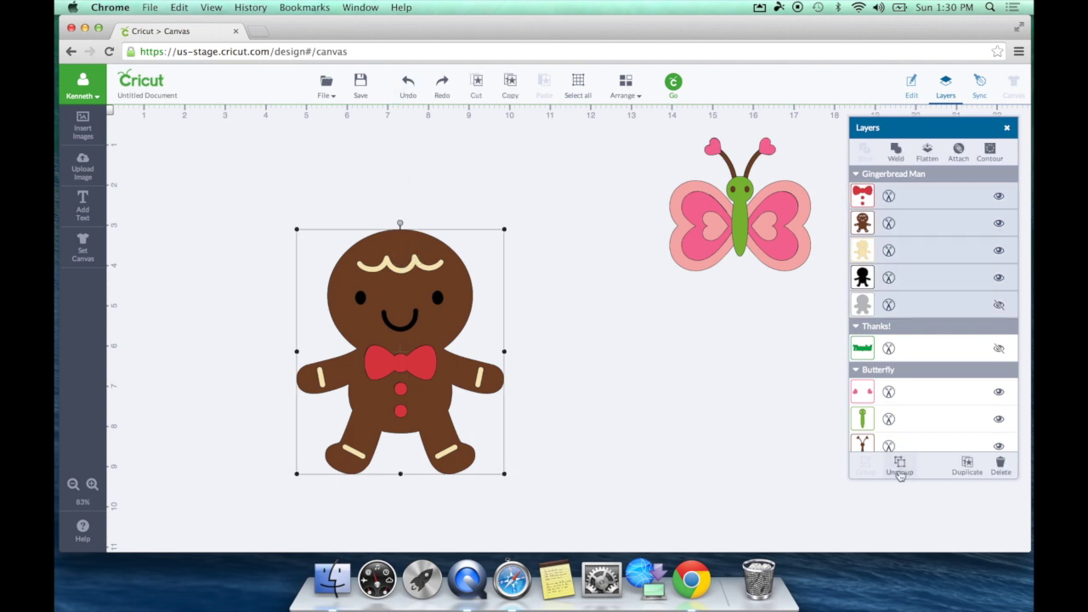
click(899, 467)
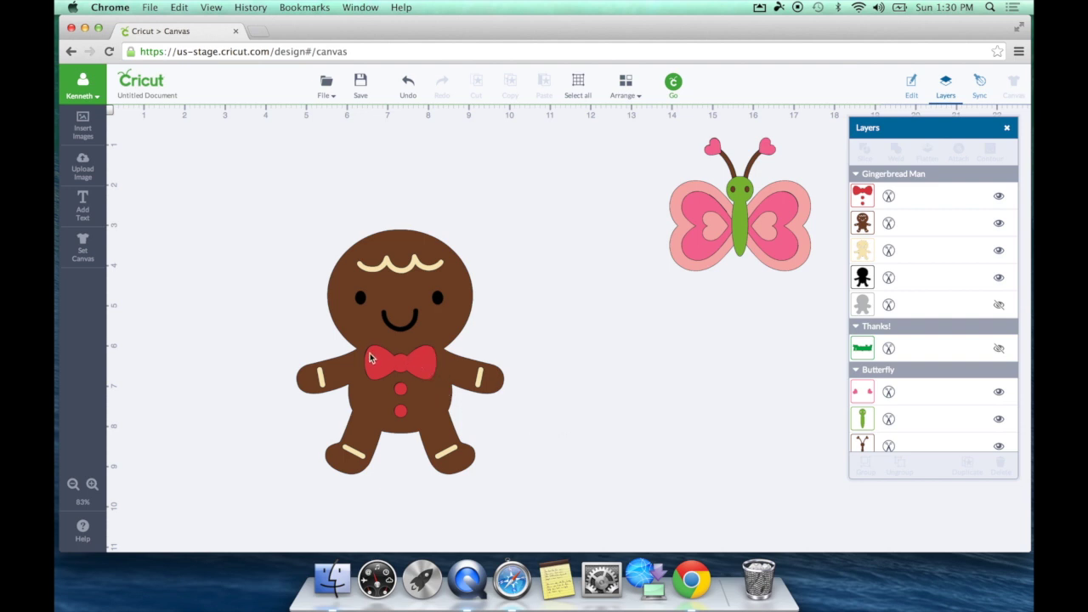
click(422, 377)
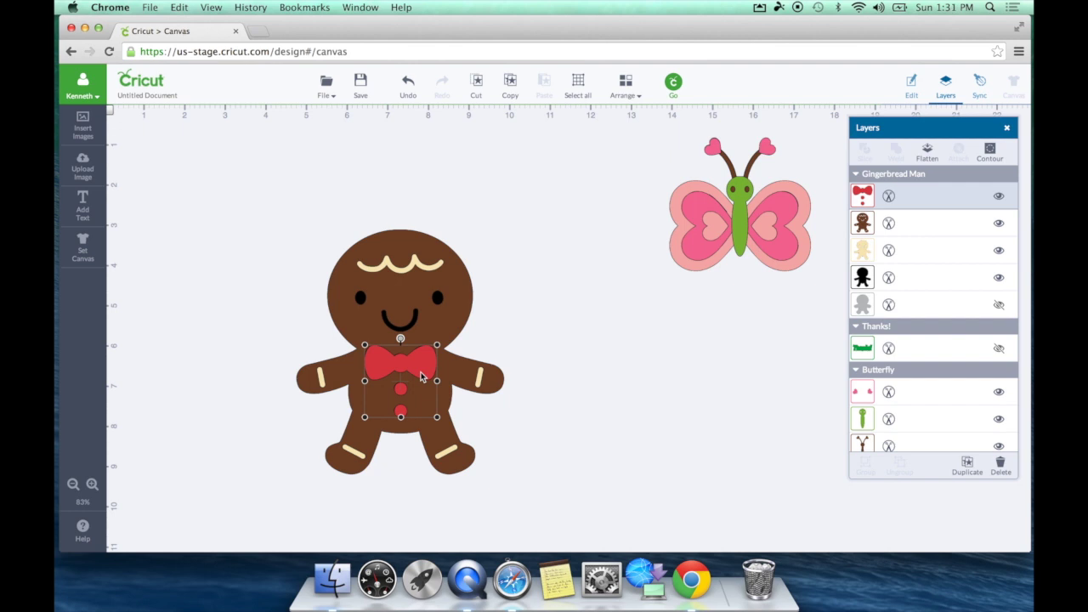
shift+click(471, 365)
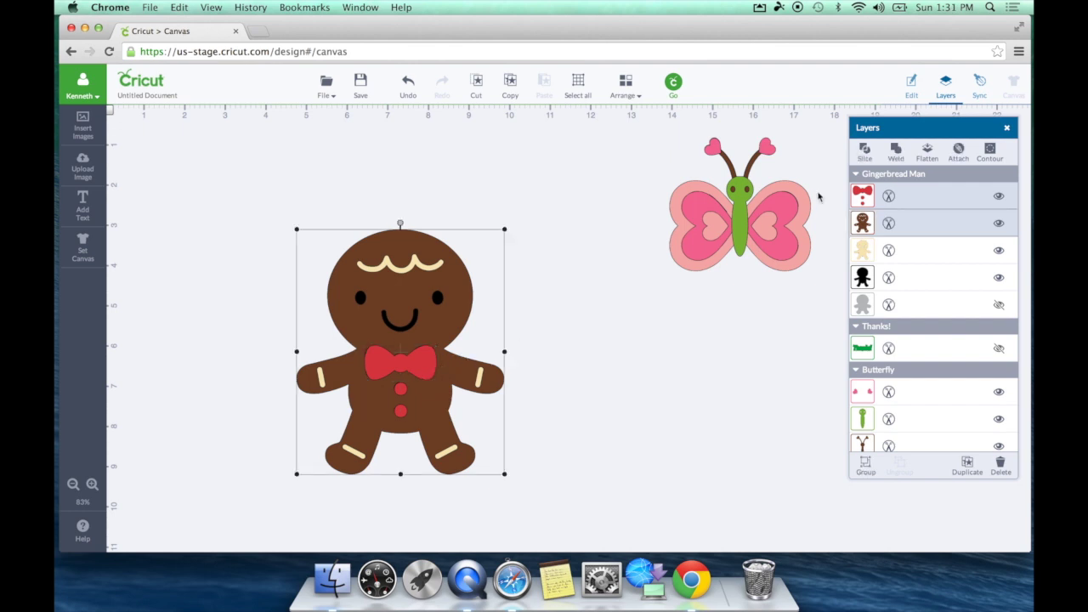
click(863, 151)
Move the cut bow tie piece off the body, and delete it together with the visible gingerbread man pieces
click(415, 379)
drag(415, 379, 651, 357)
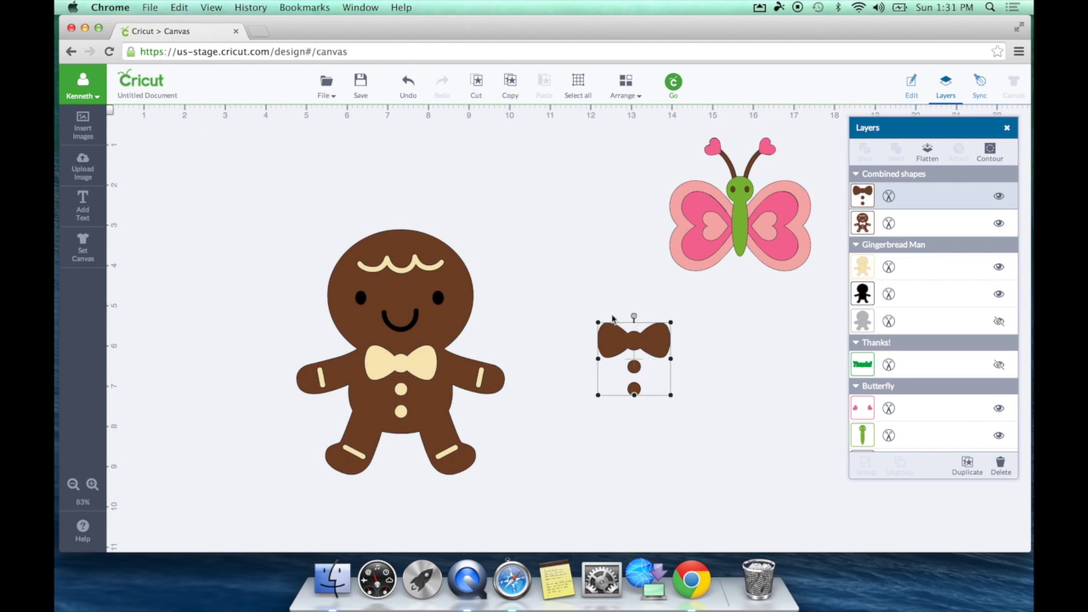
key(Delete)
drag(245, 195, 559, 505)
key(Delete)
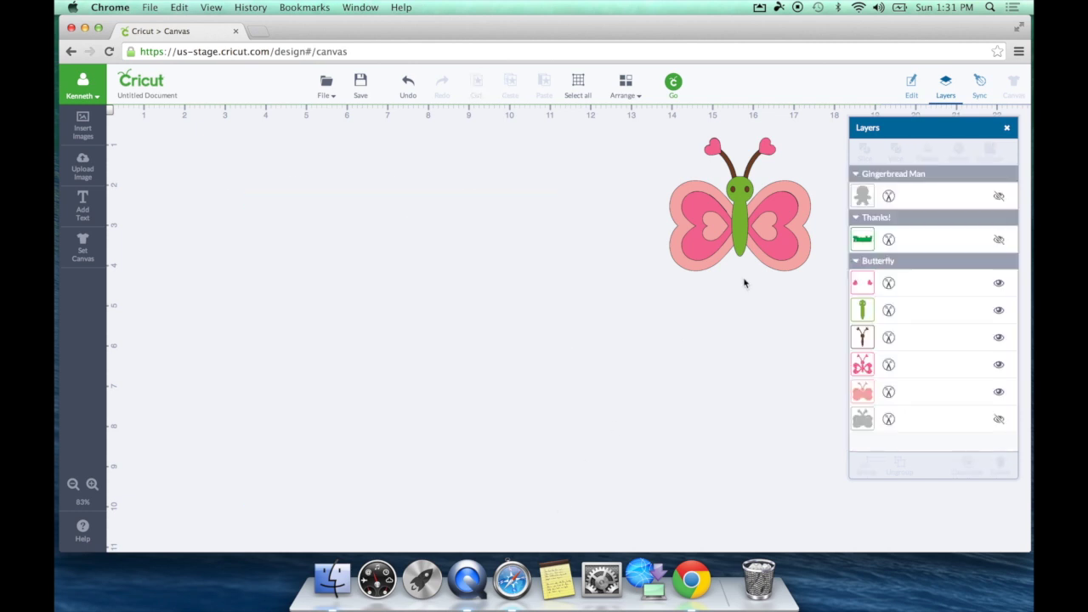
Move the butterfly down and to the left, and enlarge it to about 5.4 in wide
drag(728, 228, 402, 343)
drag(481, 252, 617, 180)
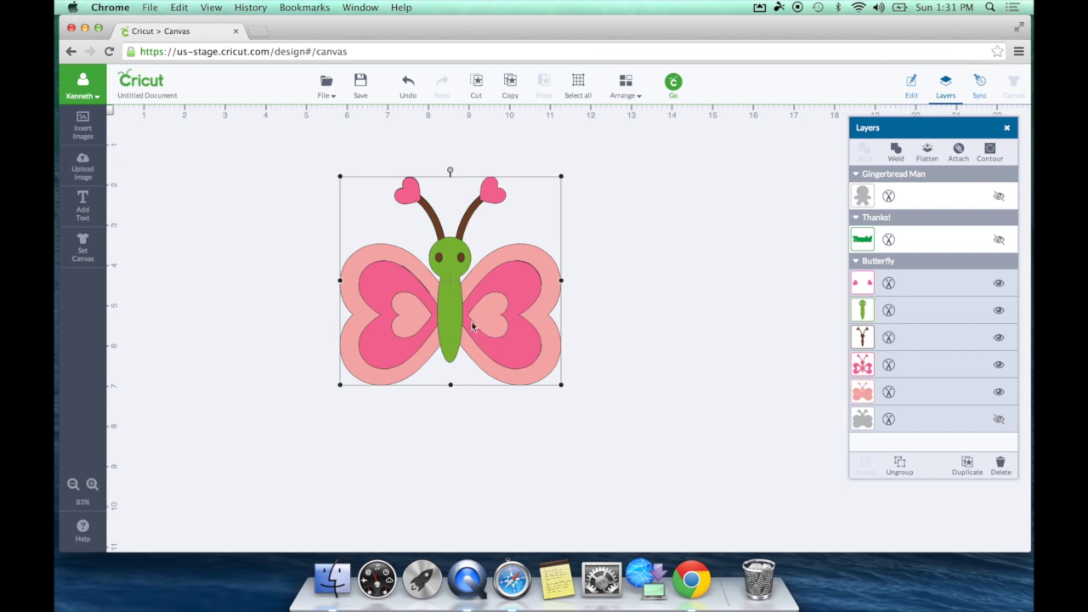
Ungroup the butterfly and move its green body and brown antennae layers to the right of the wings
click(899, 465)
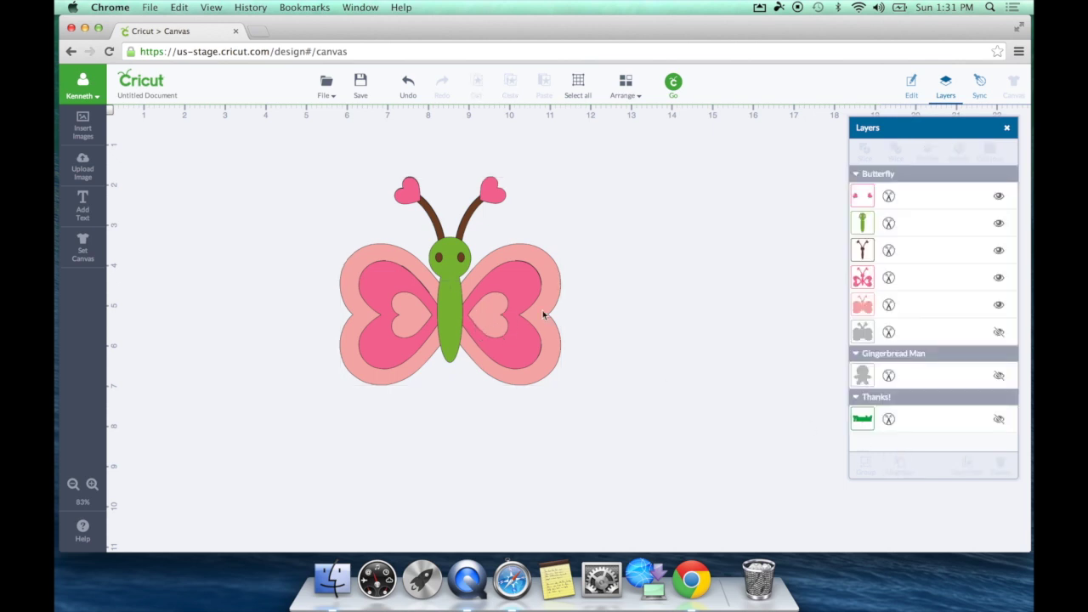
drag(447, 304, 741, 262)
drag(458, 296, 689, 238)
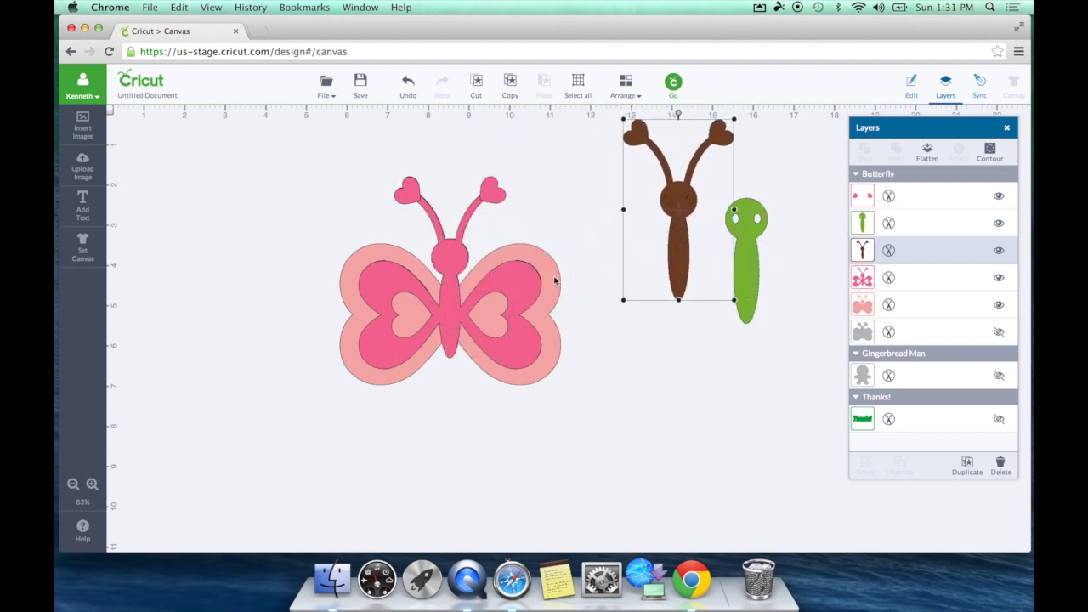
Slice the hot pink butterfly layer with the light pink wing layer, and move the two large resulting pieces apart
click(437, 270)
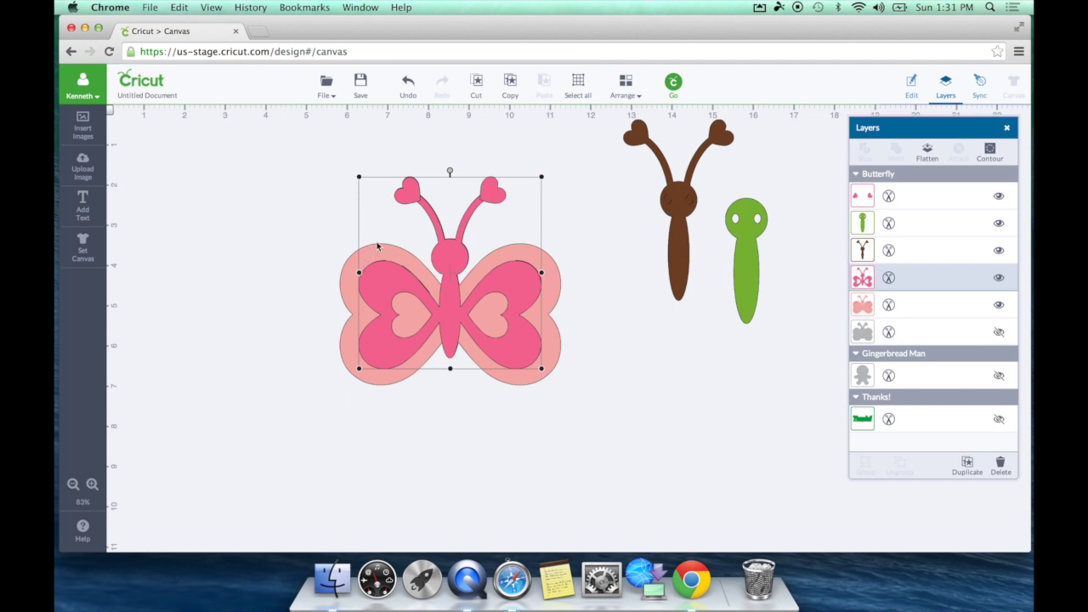
shift+click(343, 278)
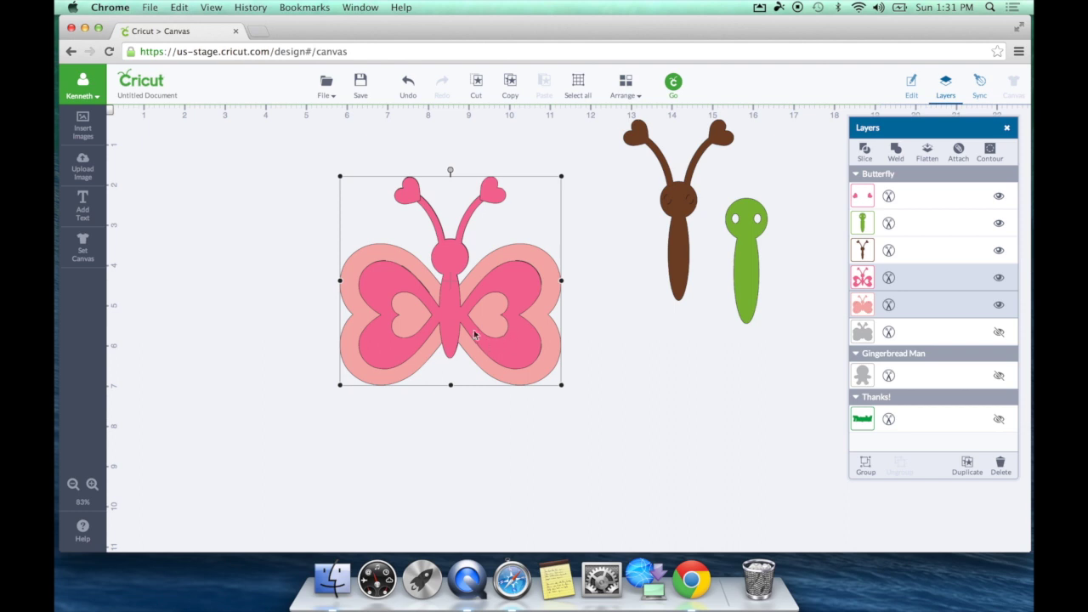
click(864, 153)
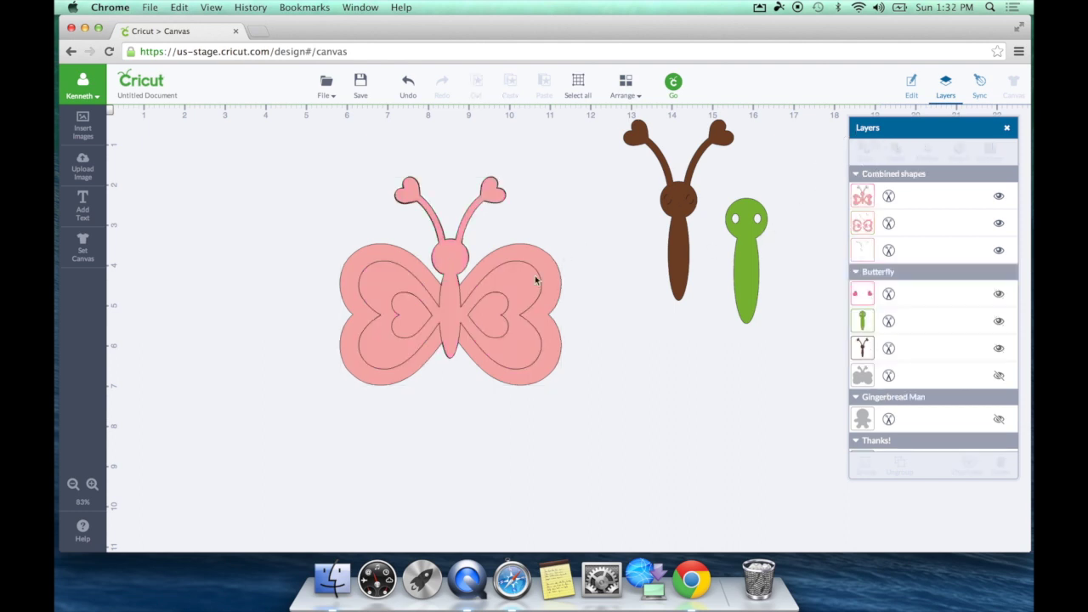
drag(445, 316, 698, 473)
drag(389, 342, 300, 303)
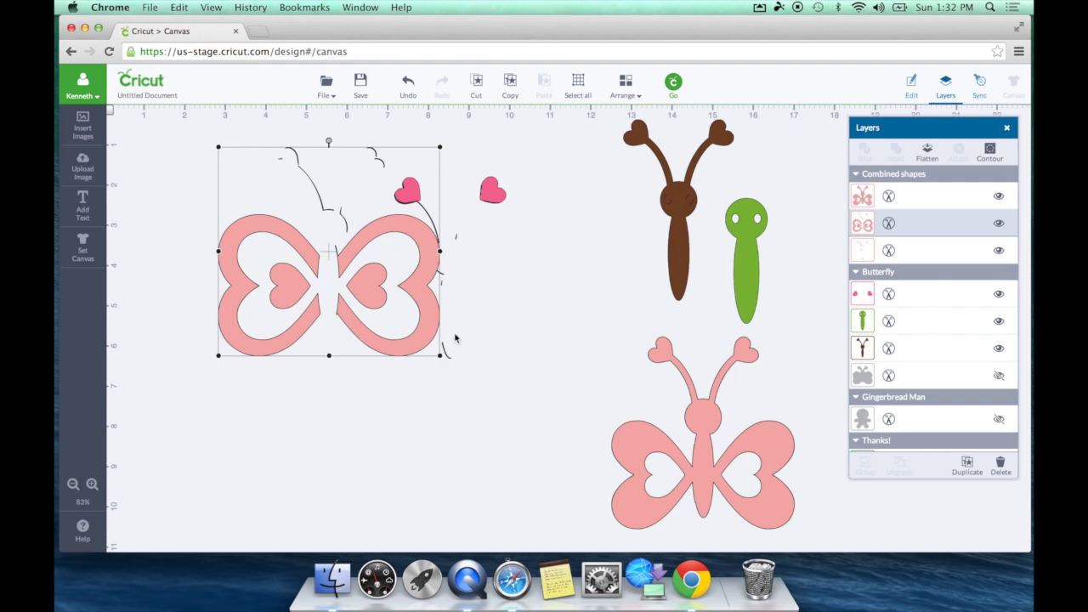
Undo the piece moves, the slice, the layer moves, the ungrouping and the enlargement of the butterfly
click(409, 95)
click(409, 95)
click(409, 95)
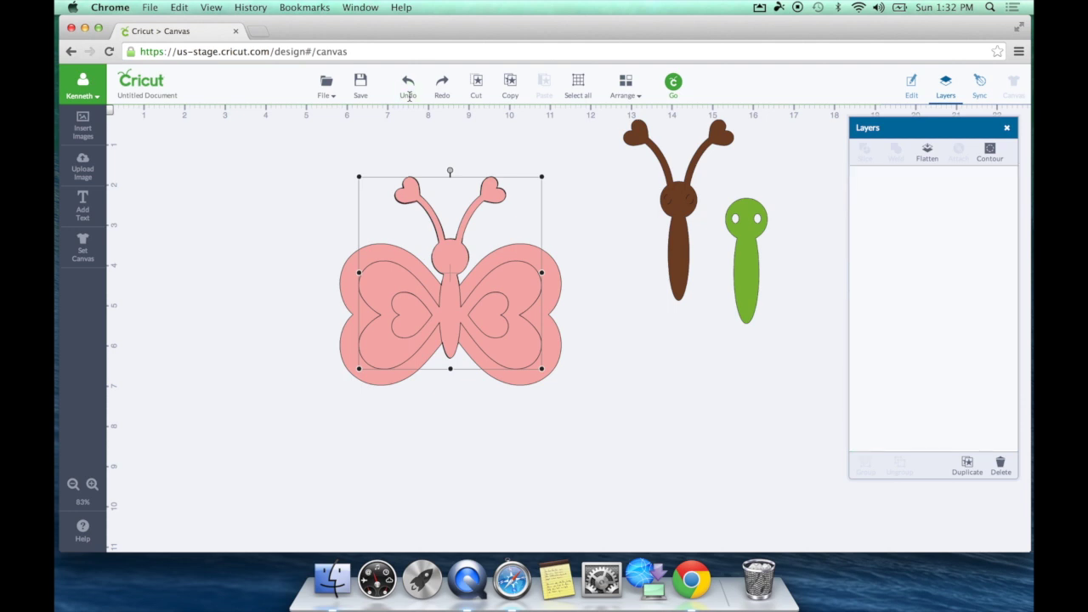
click(409, 95)
click(409, 96)
click(409, 95)
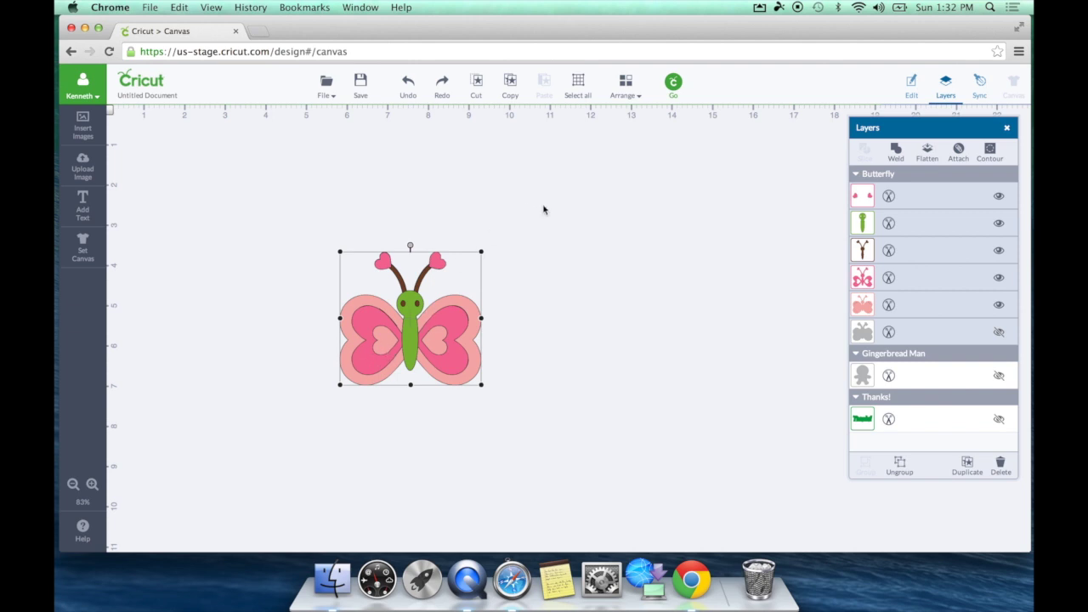
Enlarge the grouped butterfly to about 6 in wide, and delete it from the canvas
click(479, 250)
click(443, 319)
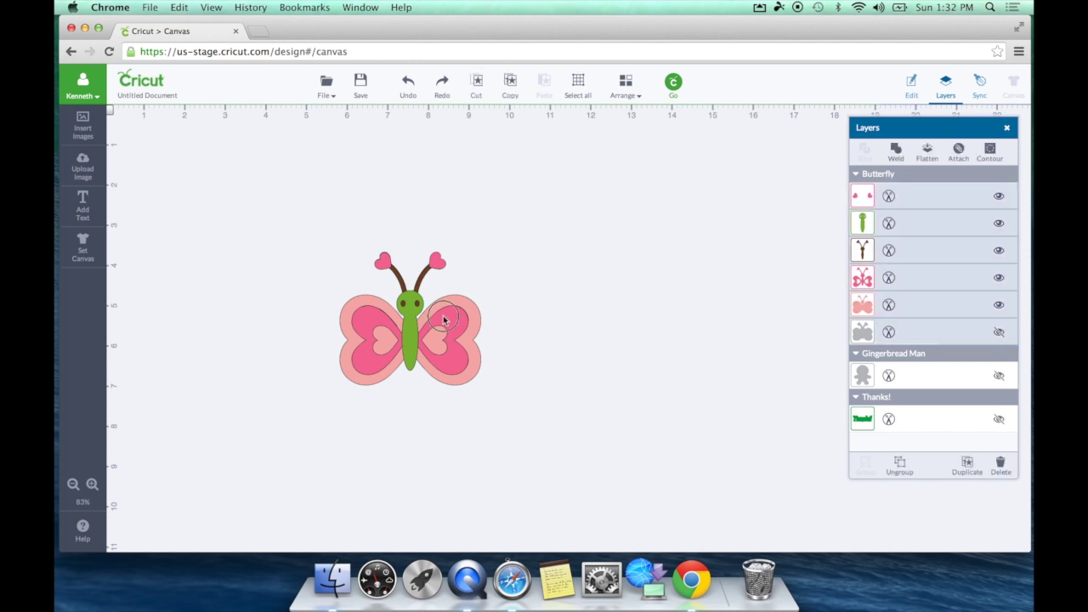
drag(481, 245, 637, 158)
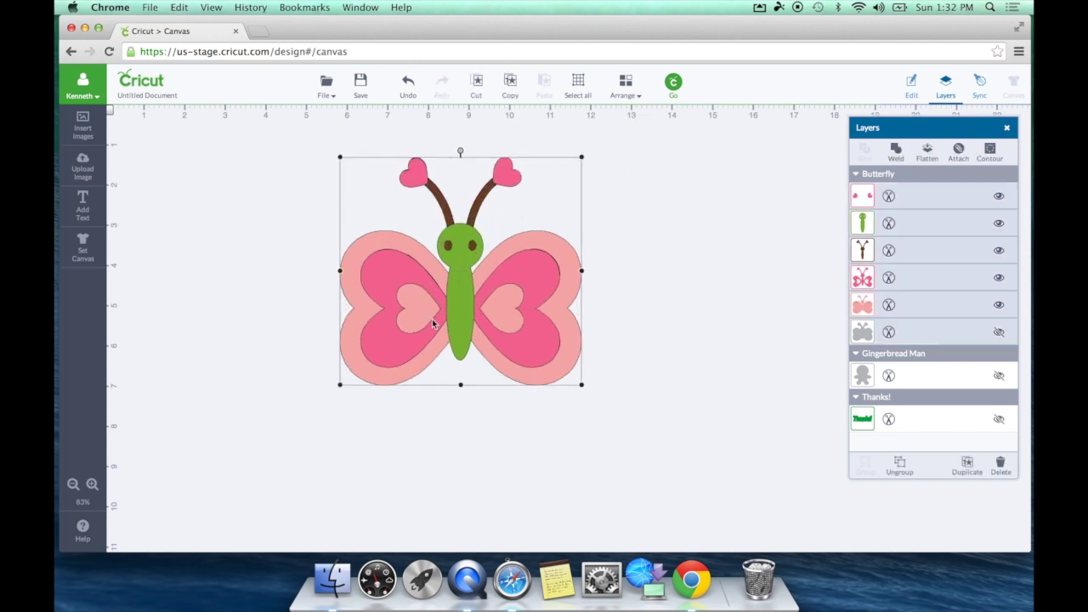
key(Delete)
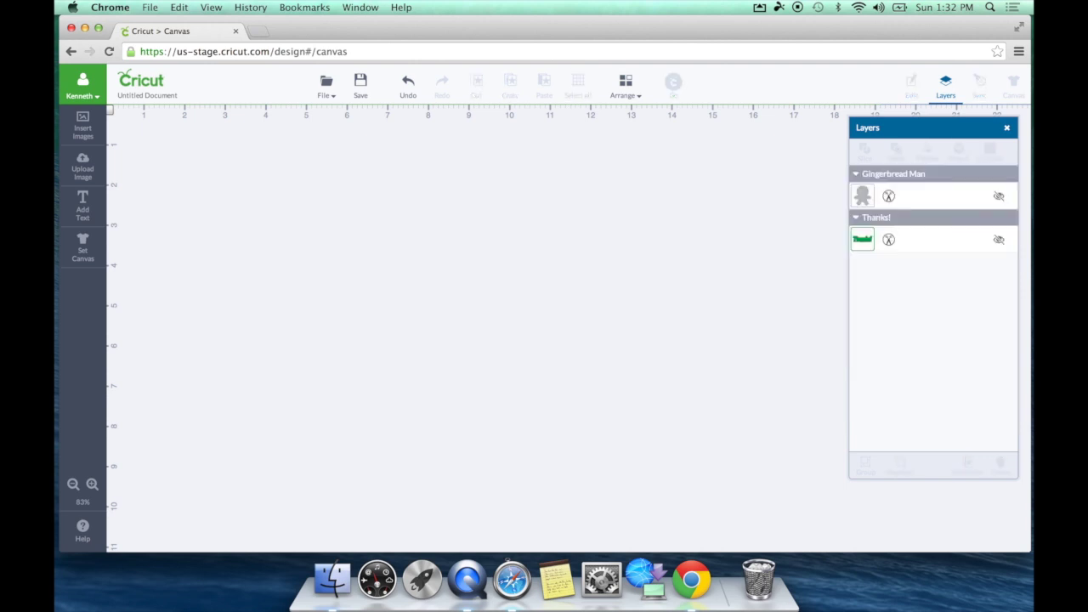
Search the full image library for "square"
click(95, 125)
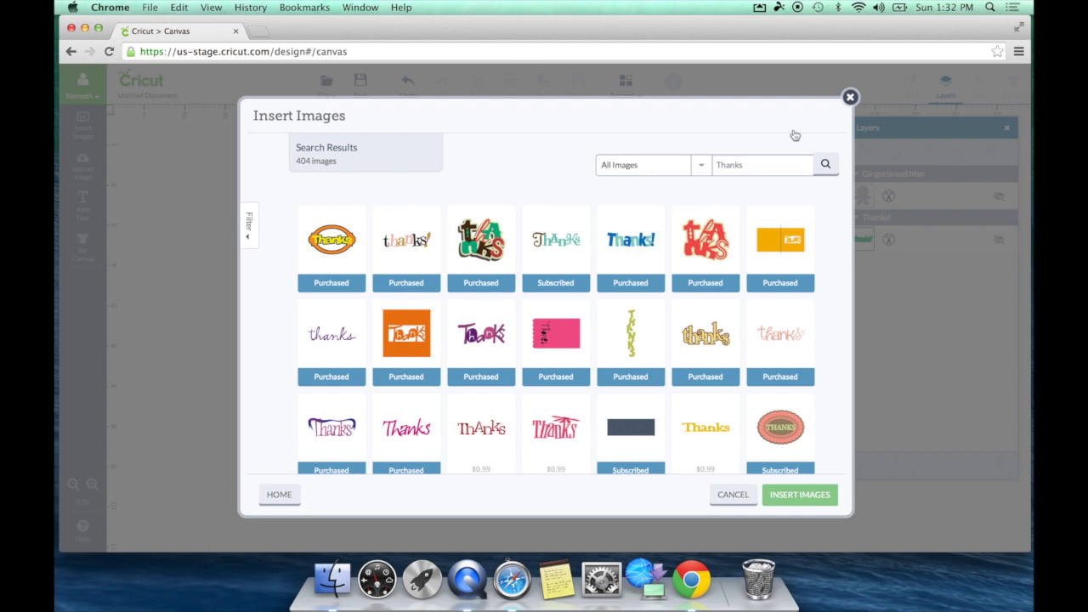
click(294, 501)
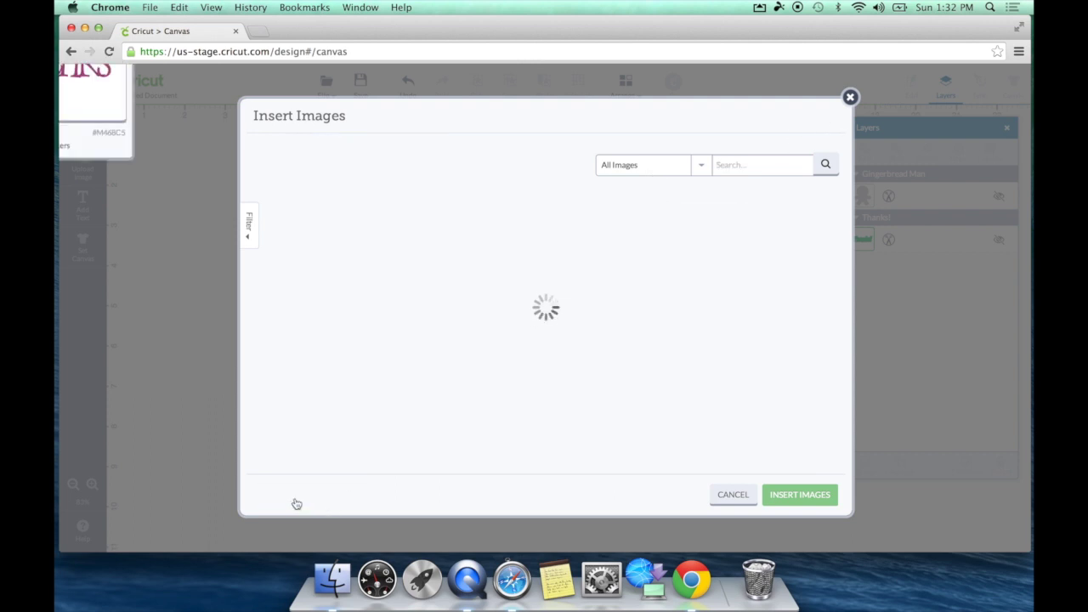
click(764, 171)
text(su)
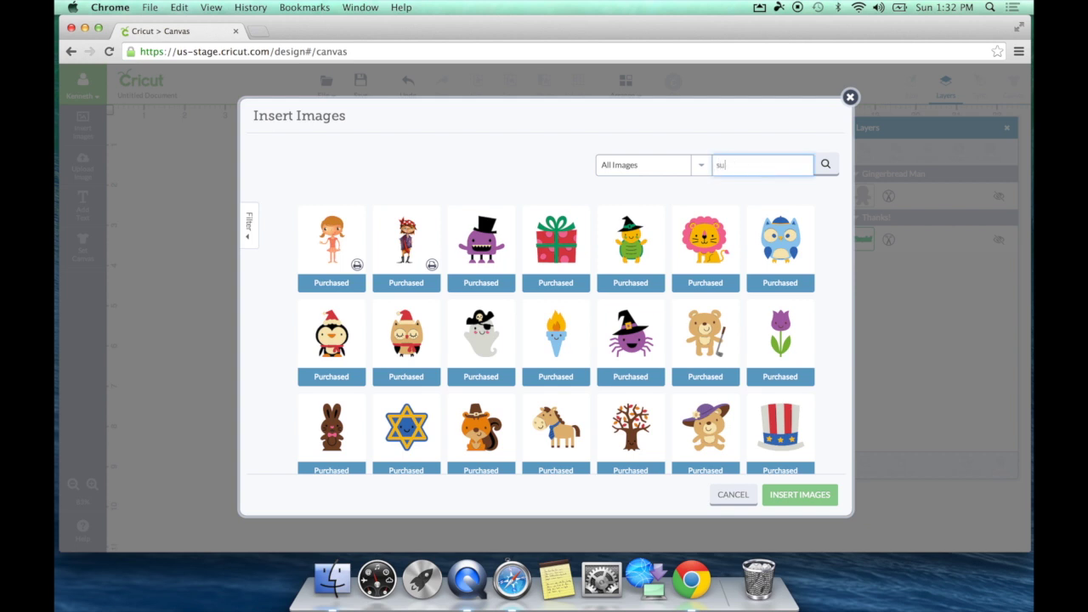
text(ruare)
key(BackSpace)
key(BackSpace)
key(BackSpace)
key(BackSpace)
key(BackSpace)
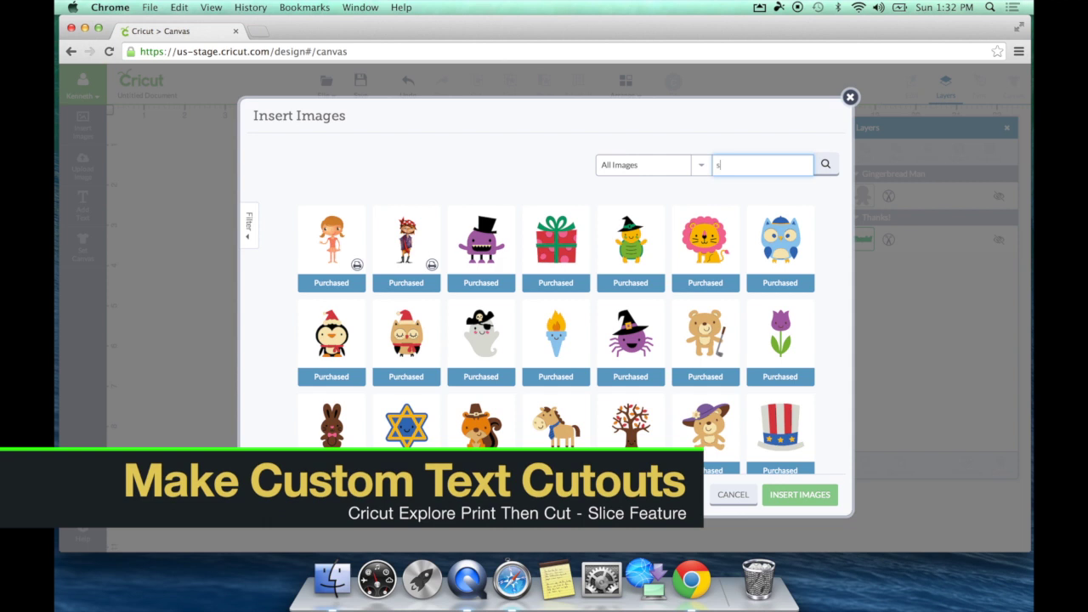
key(Return)
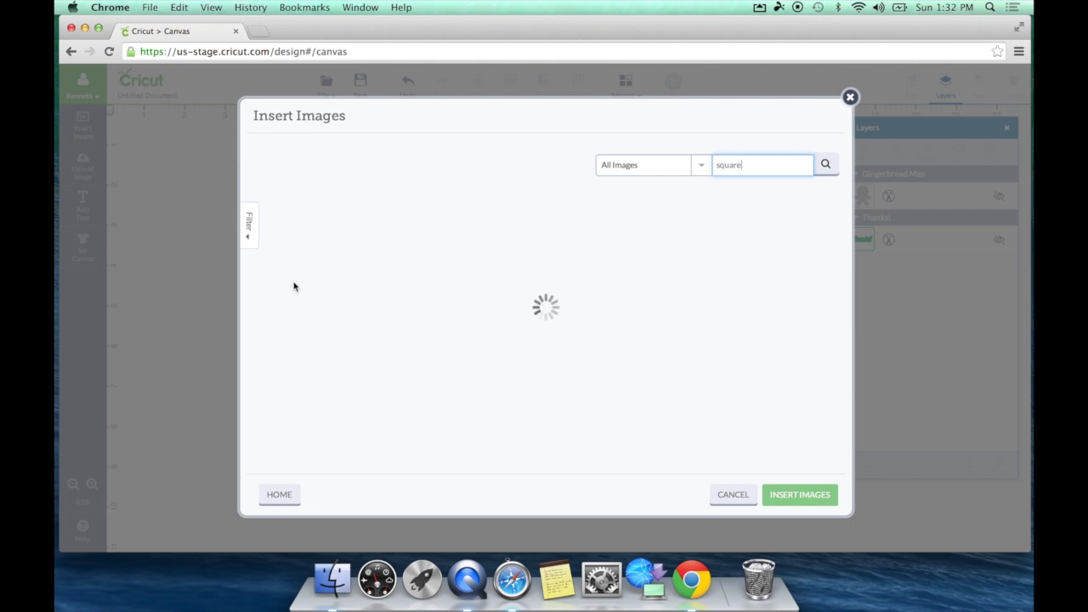
Insert the plain pink square image and enlarge it to about 6 in wide on the canvas
click(315, 235)
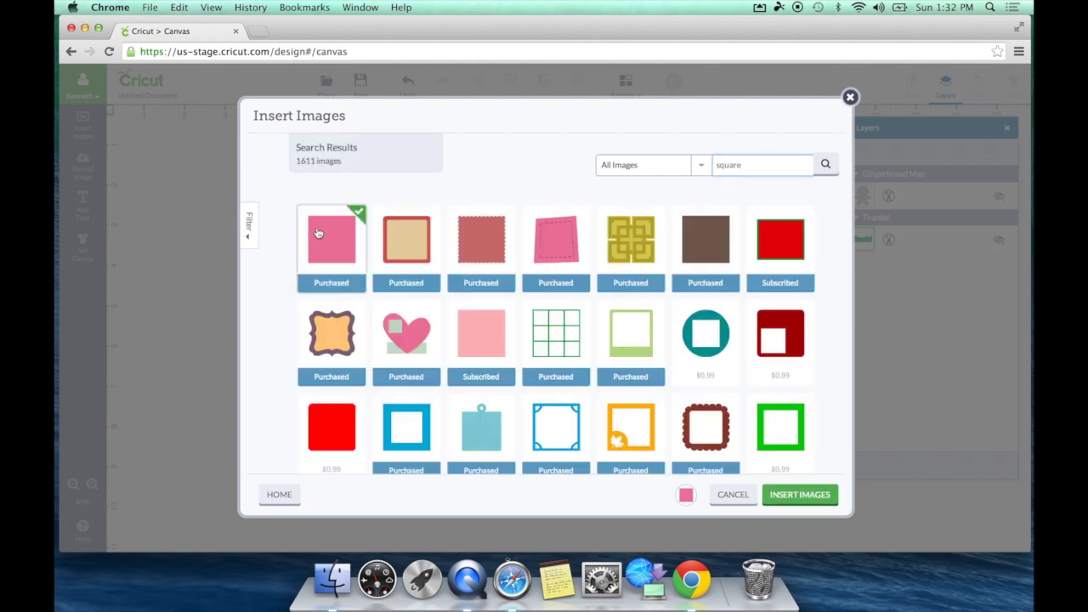
click(791, 494)
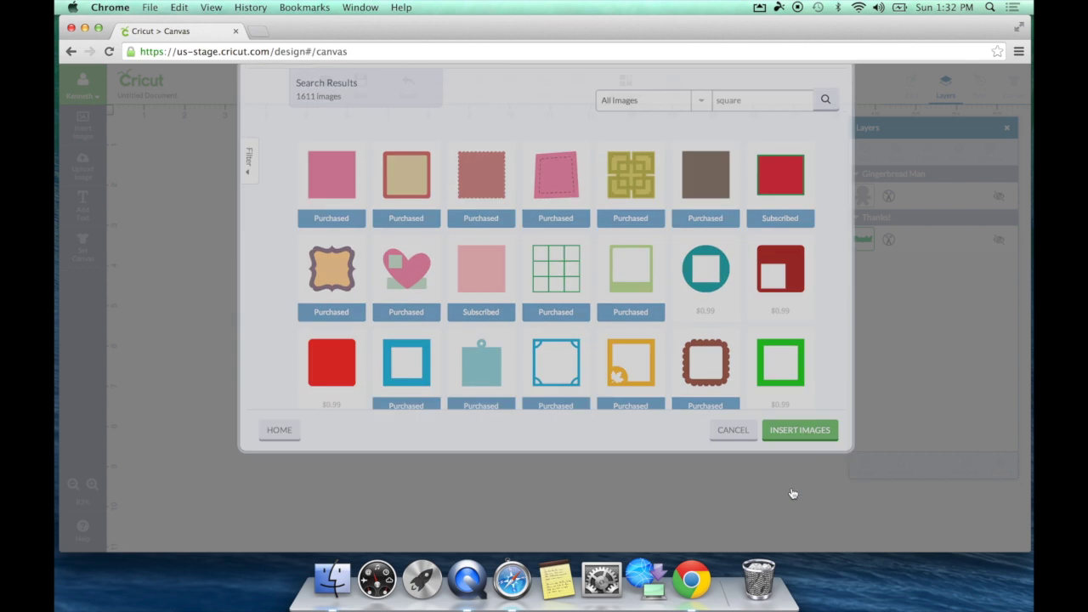
drag(428, 341, 601, 180)
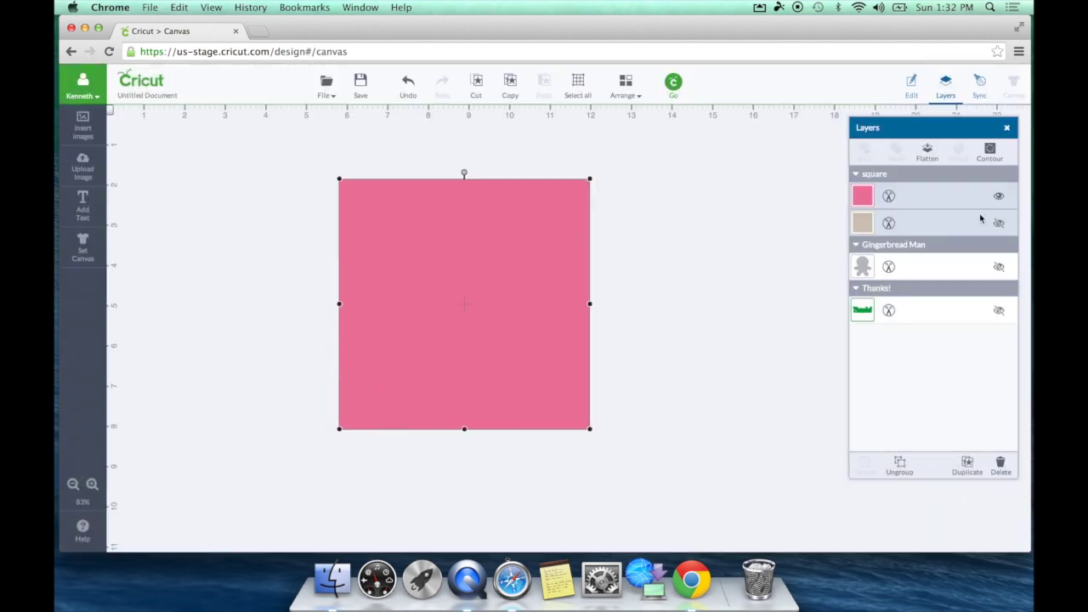
Unhide the square's tan backing layer, and ungroup the image to delete that tan layer
click(999, 223)
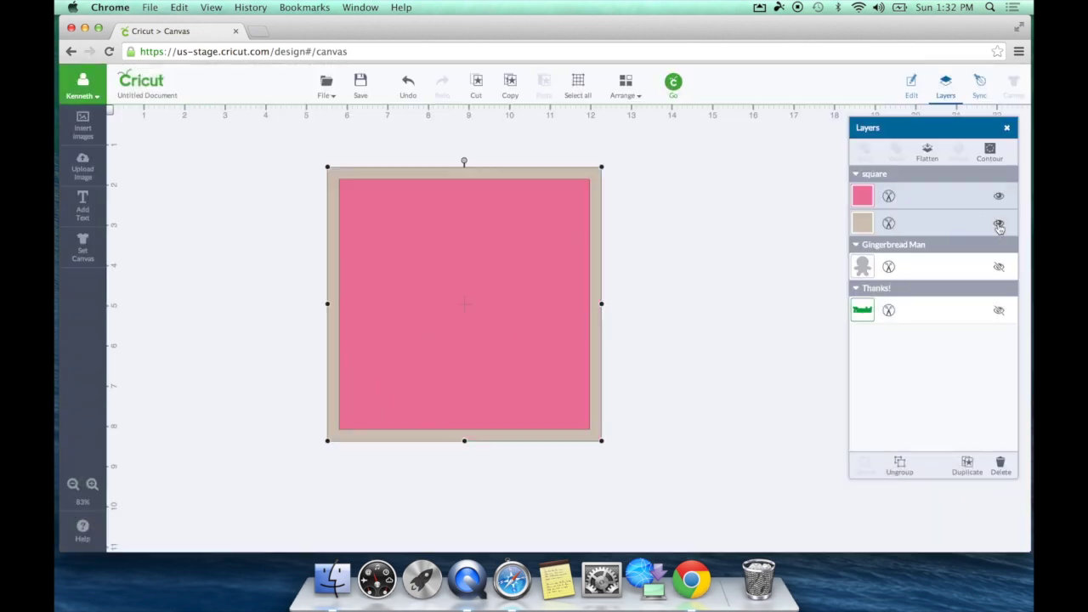
click(897, 222)
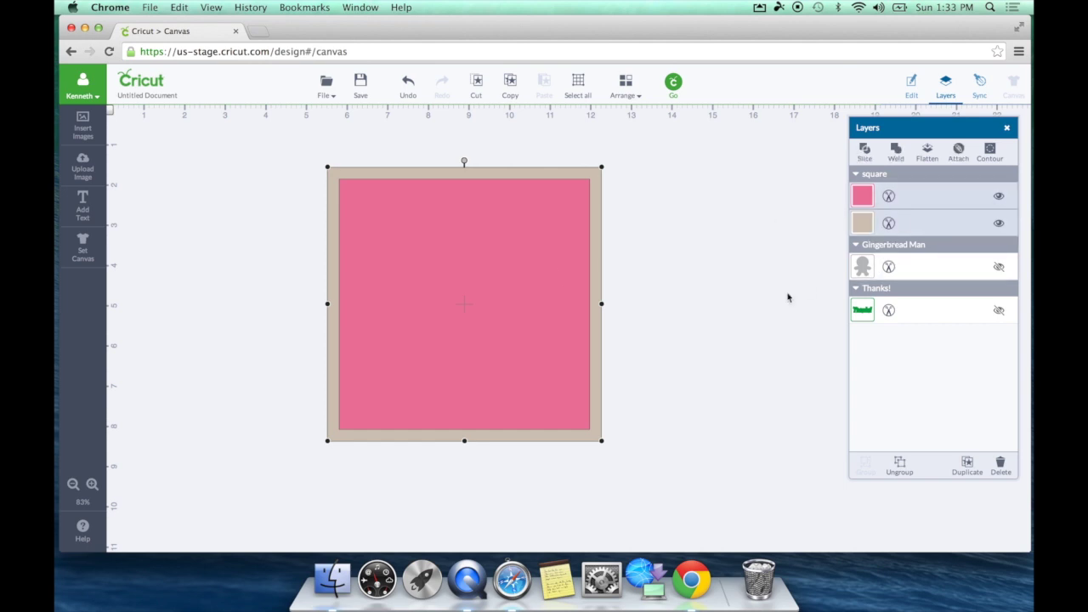
click(900, 466)
click(600, 257)
key(Delete)
Add the text "Ken's Kreations", shrink it to about 5.3 in wide, and place it along the bottom edge inside the pink square
click(83, 206)
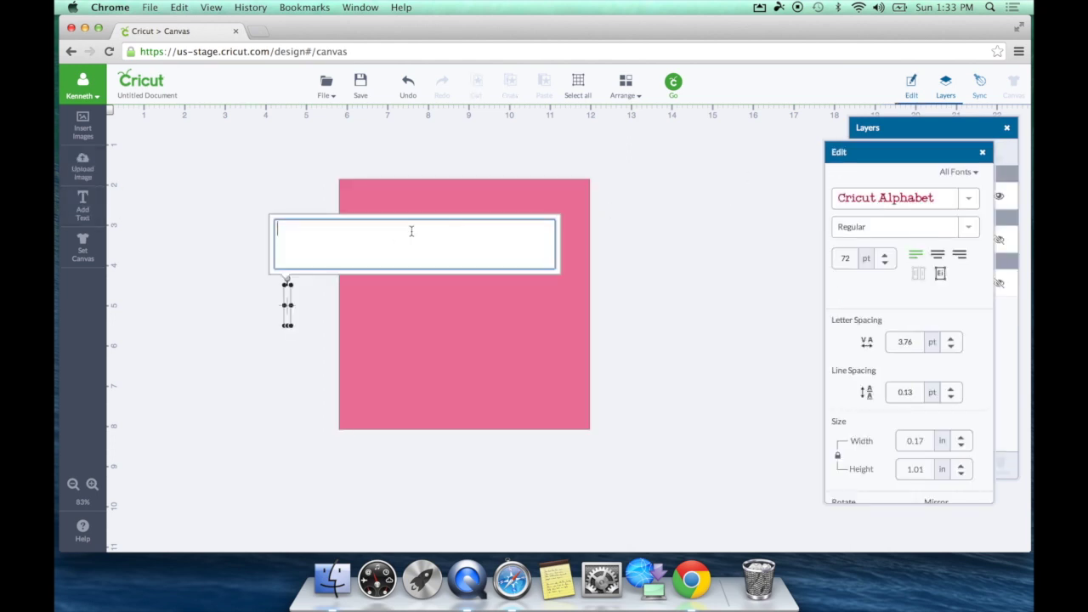
text(Ken's Kreations)
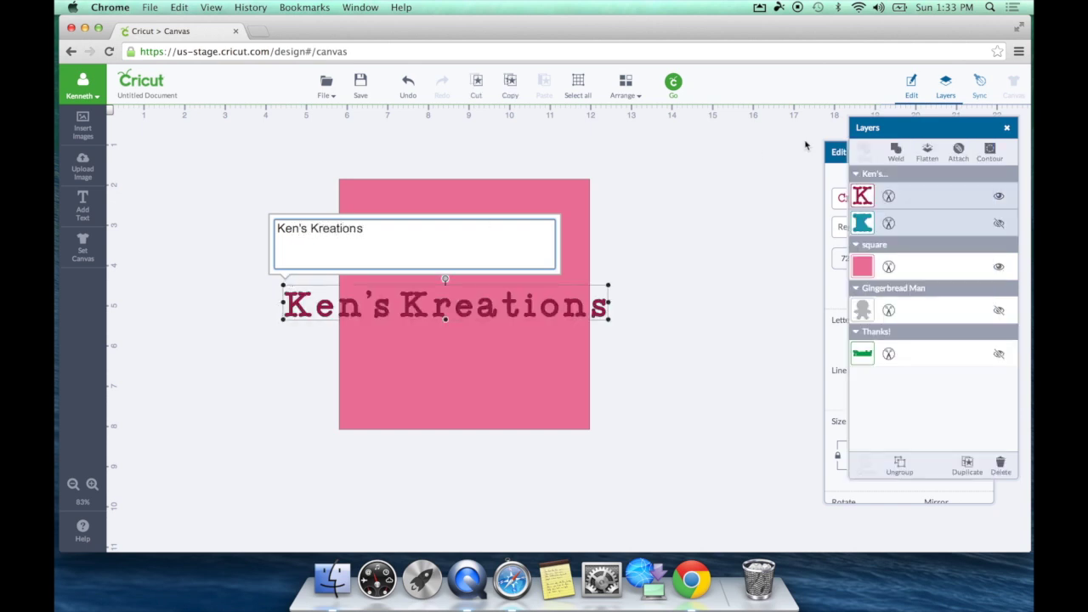
drag(609, 286, 565, 302)
click(420, 315)
drag(419, 314, 497, 416)
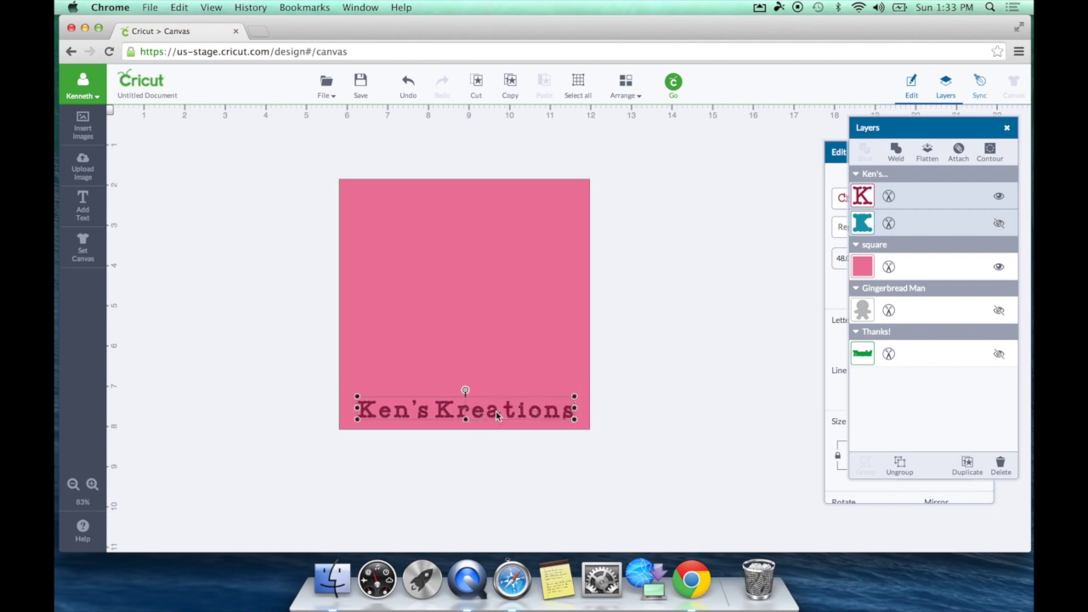
Slice the "Ken's Kreations" text out of the pink square, and move the cut lettering and the square apart
shift+click(461, 308)
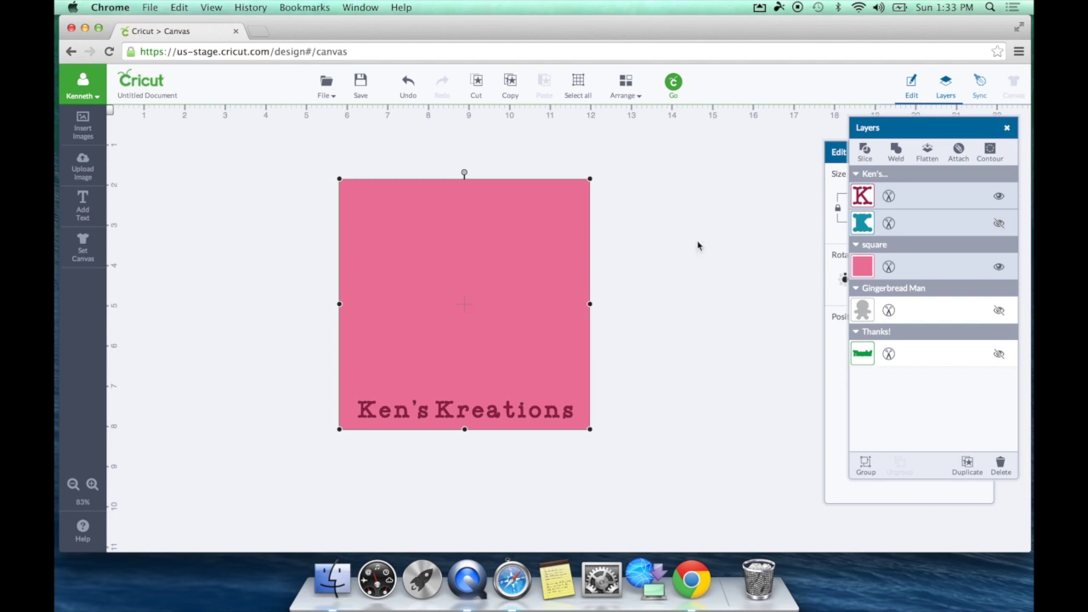
click(863, 154)
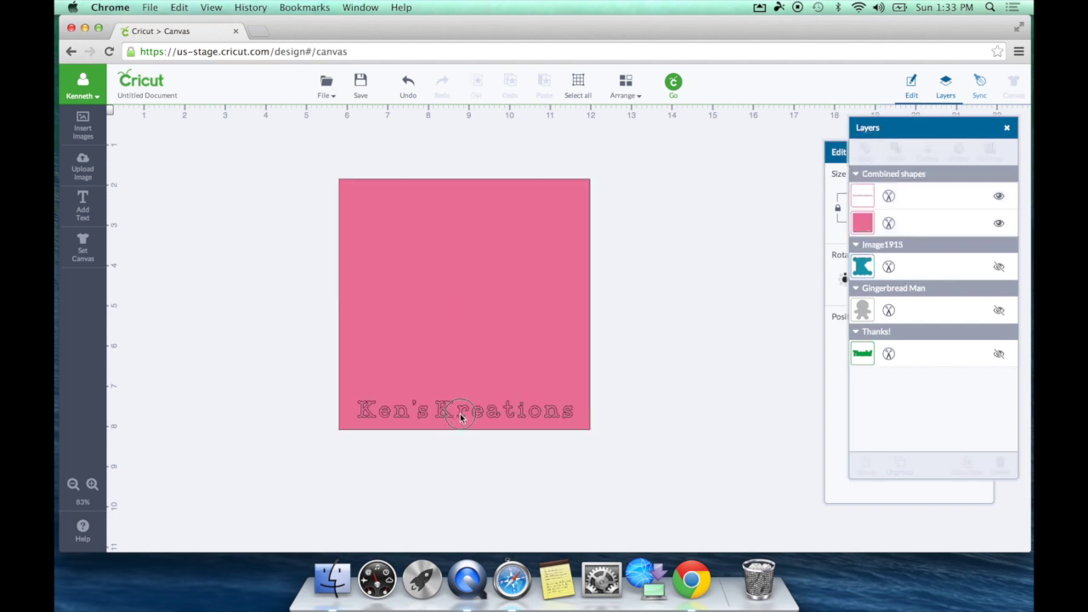
drag(570, 408, 741, 277)
drag(485, 286, 395, 270)
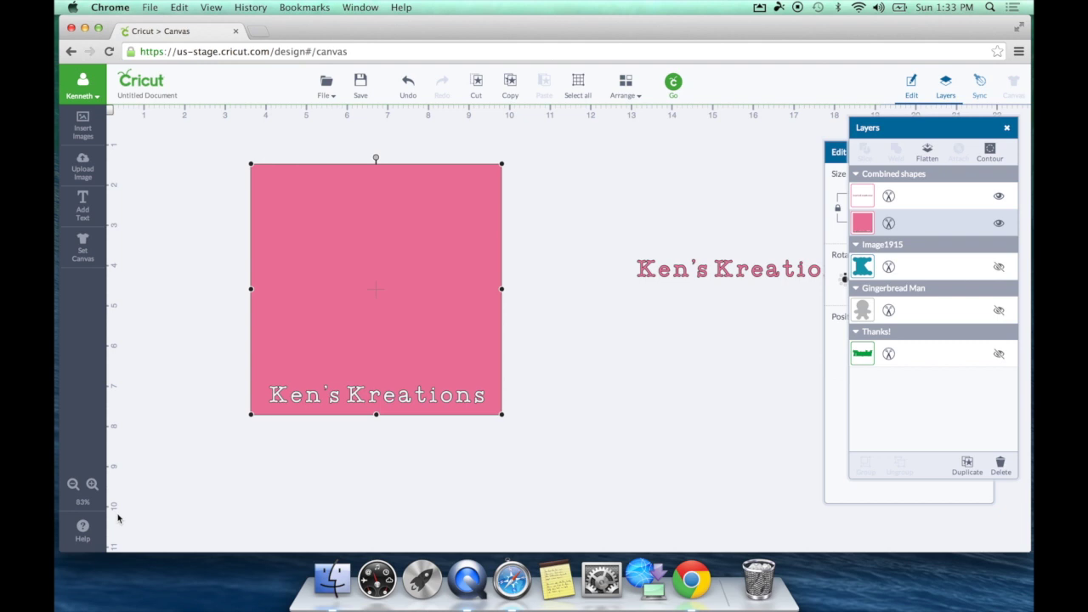